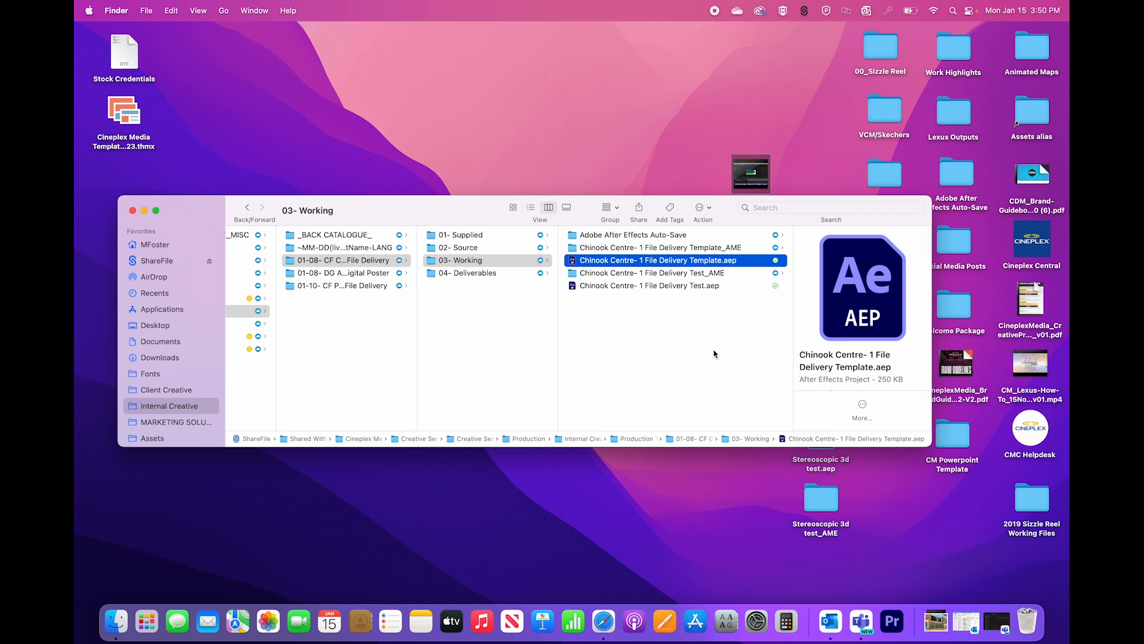
Step: Open the project file "Chinook Centre- 1 File Delivery Template.aep" in After Effects and expand the 00- 1 File Delivery Template Composition folder
double_click(708, 263)
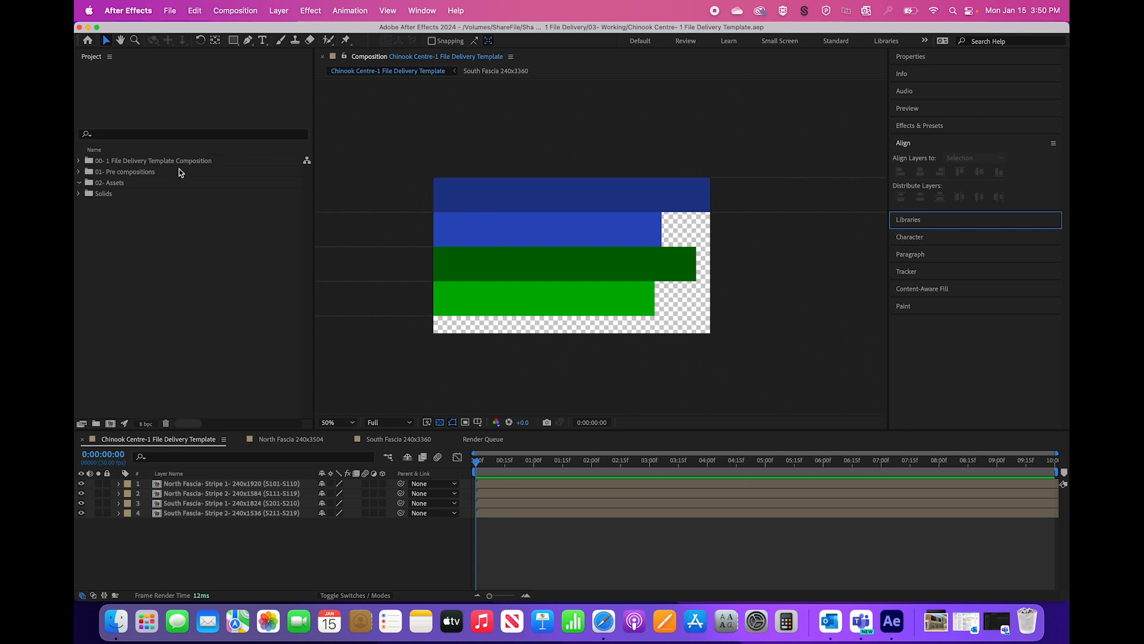
left_click(80, 161)
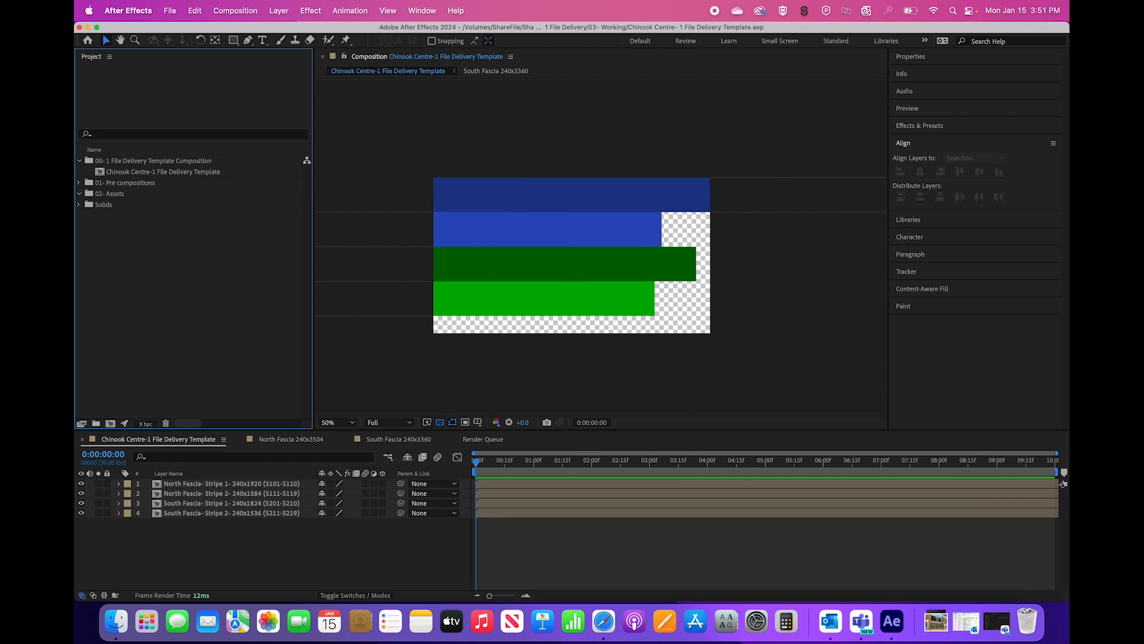
Step: Examine the North Fascia 240x3504 and South Fascia 240x3360 compositions and how their stripes sit in the main file delivery composition
left_click(288, 441)
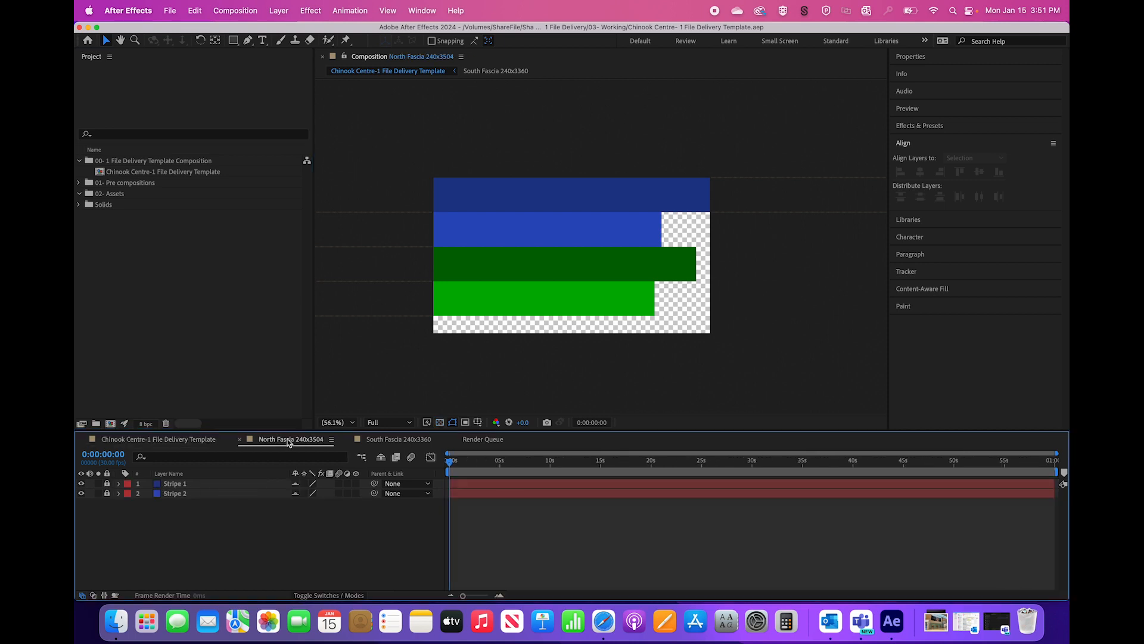
left_click(380, 441)
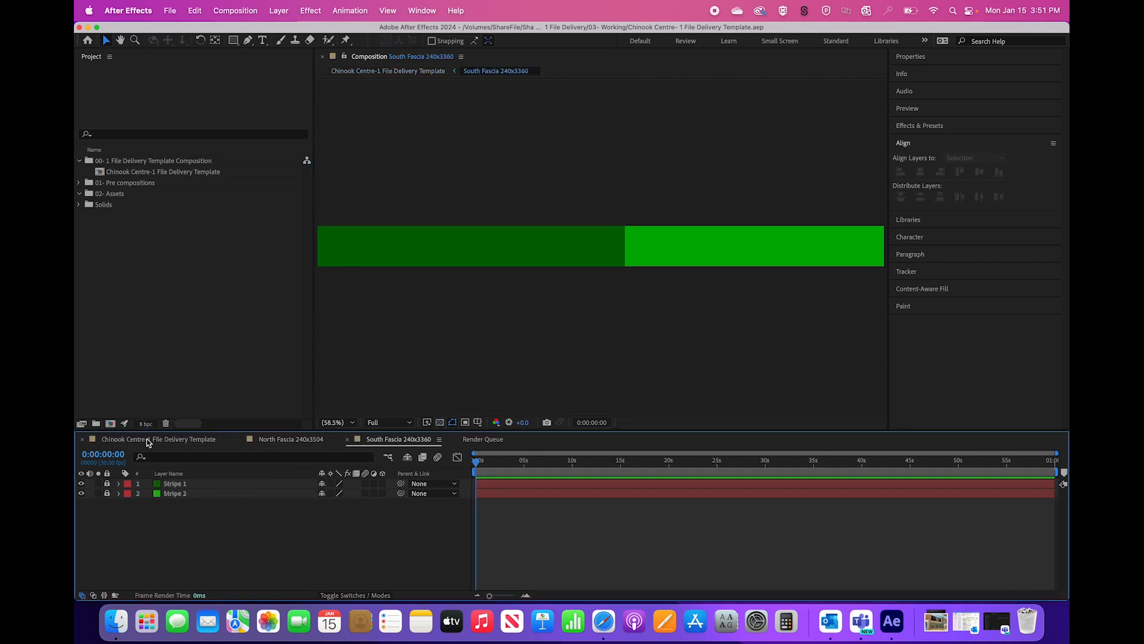
left_click(148, 441)
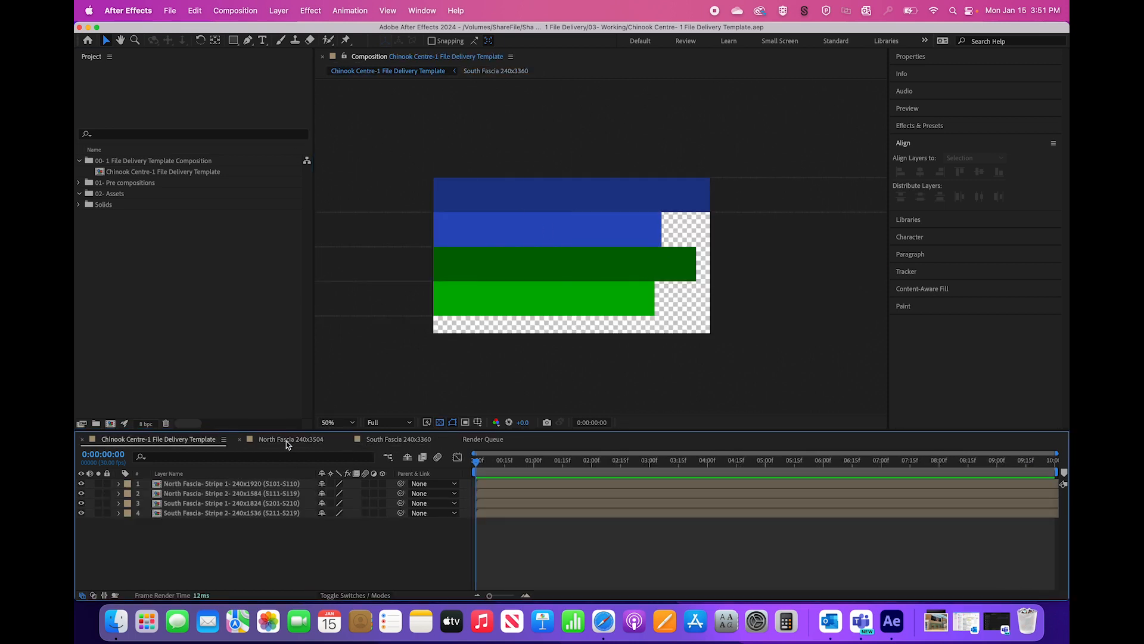
double_click(510, 209)
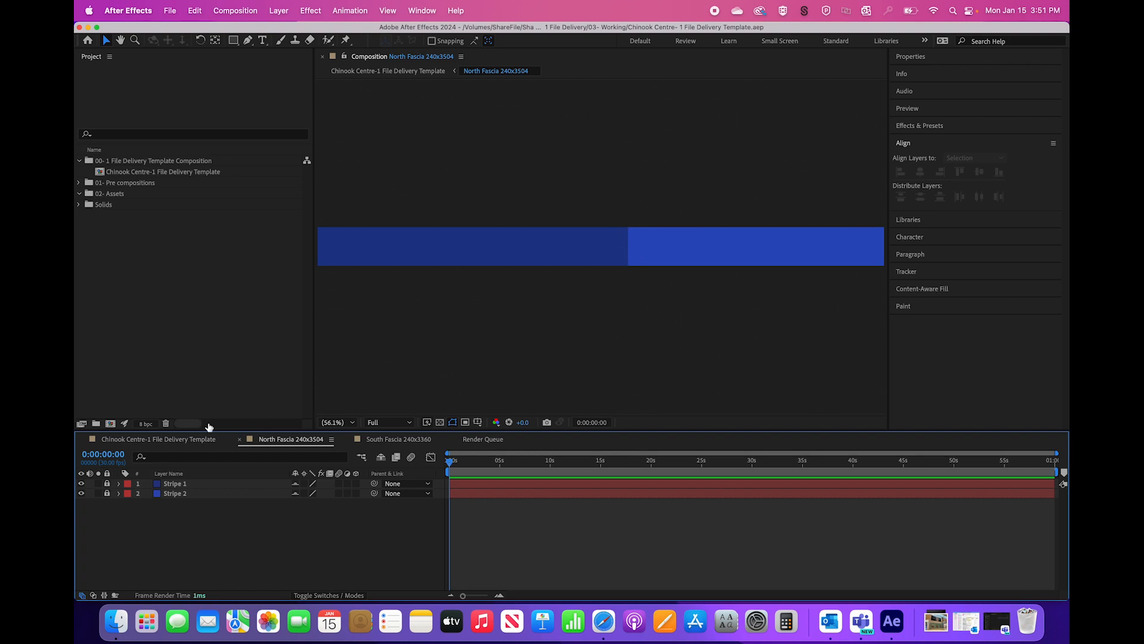
left_click(163, 441)
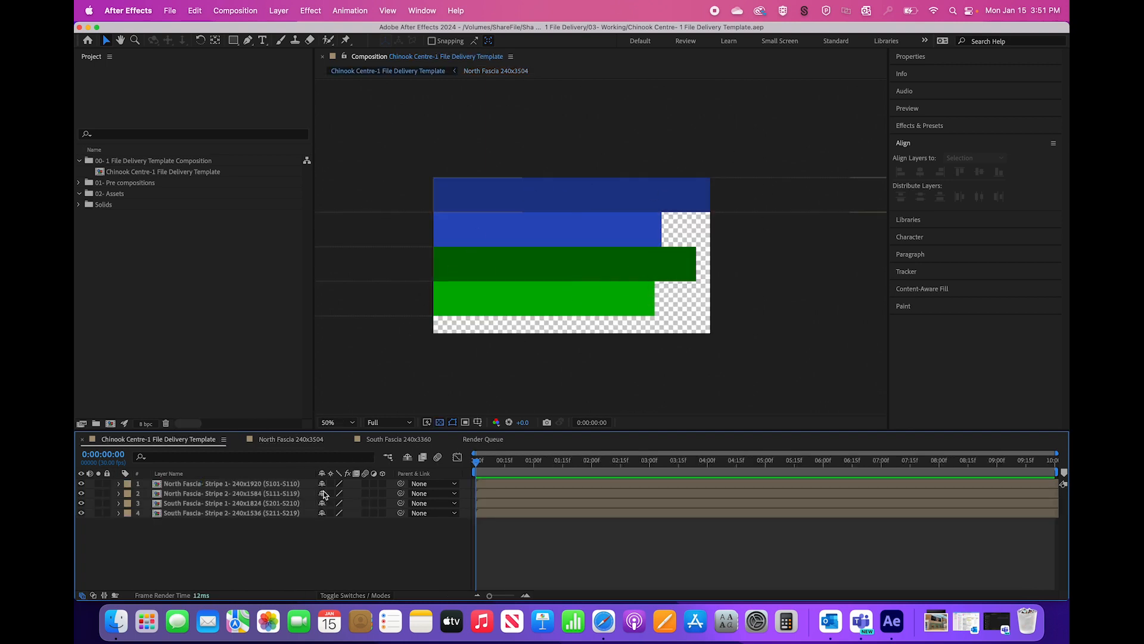
left_click(300, 442)
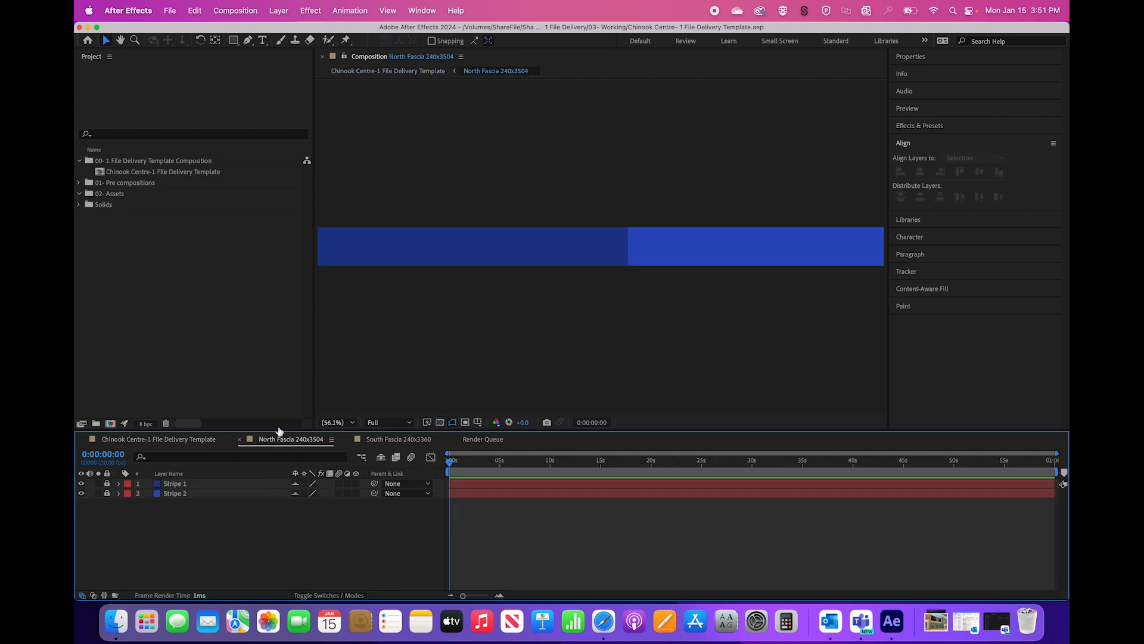
left_click(385, 441)
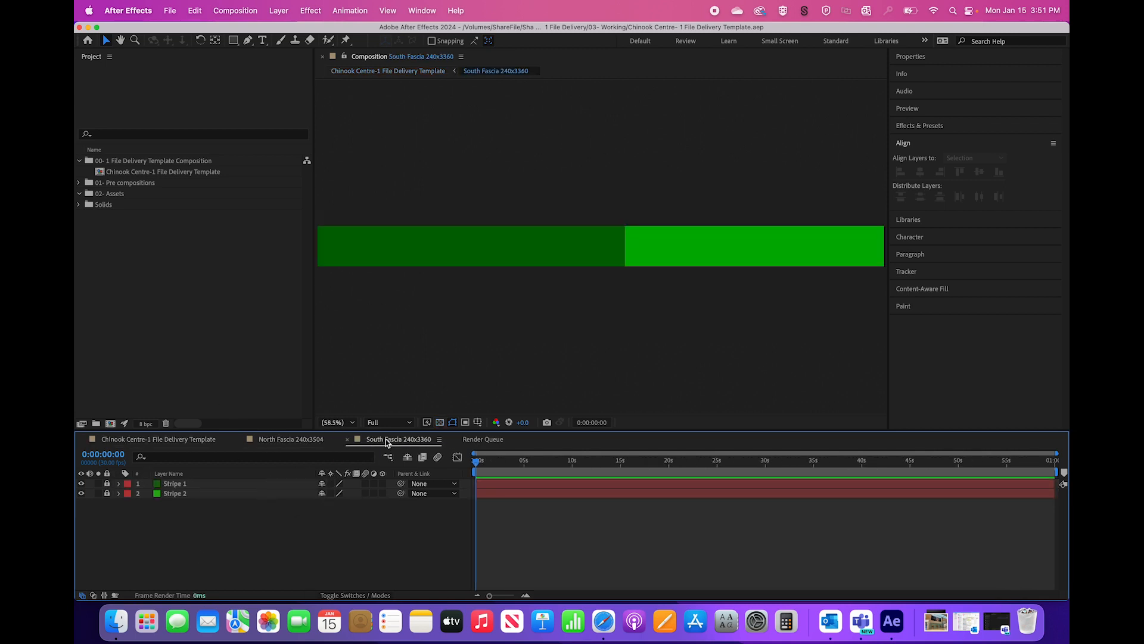
left_click(162, 440)
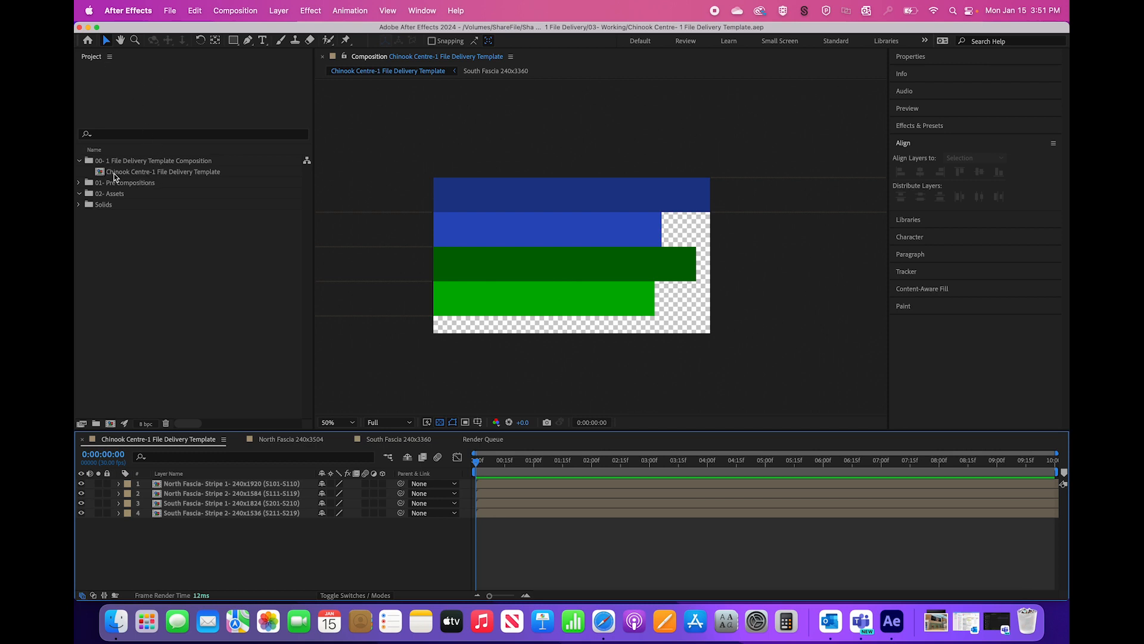
Step: Close the South Fascia 240x3360 timeline, reopen it from the 01- Pre compositions folder, and restore its place before the Render Queue
left_click(79, 183)
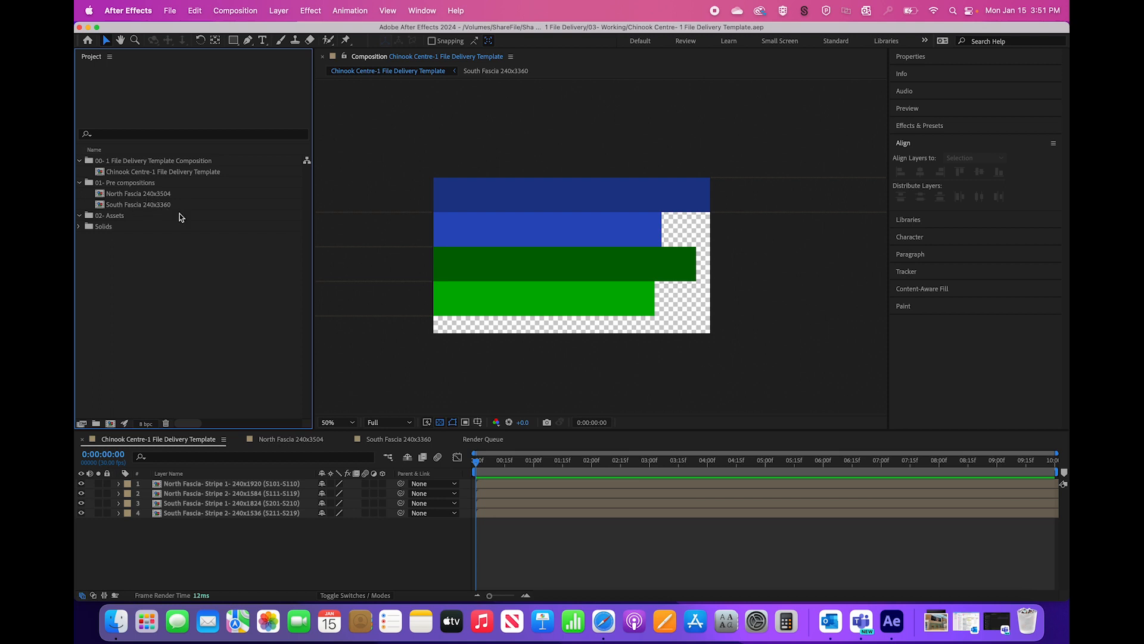
left_click(348, 441)
double_click(123, 205)
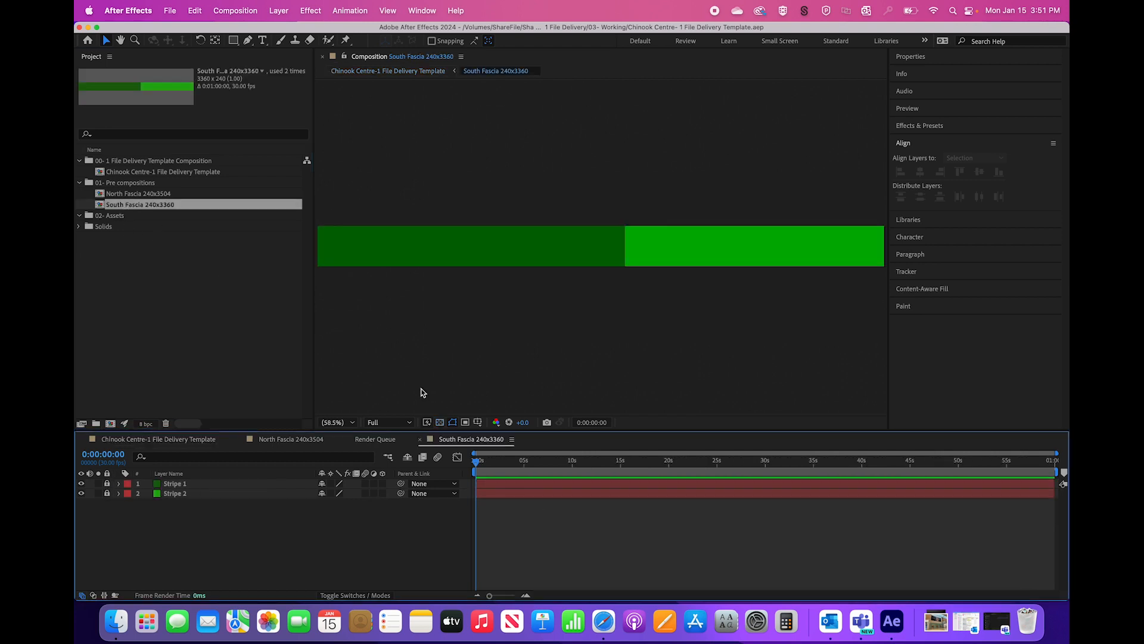
left_click_drag(444, 448, 376, 441)
left_click(158, 439)
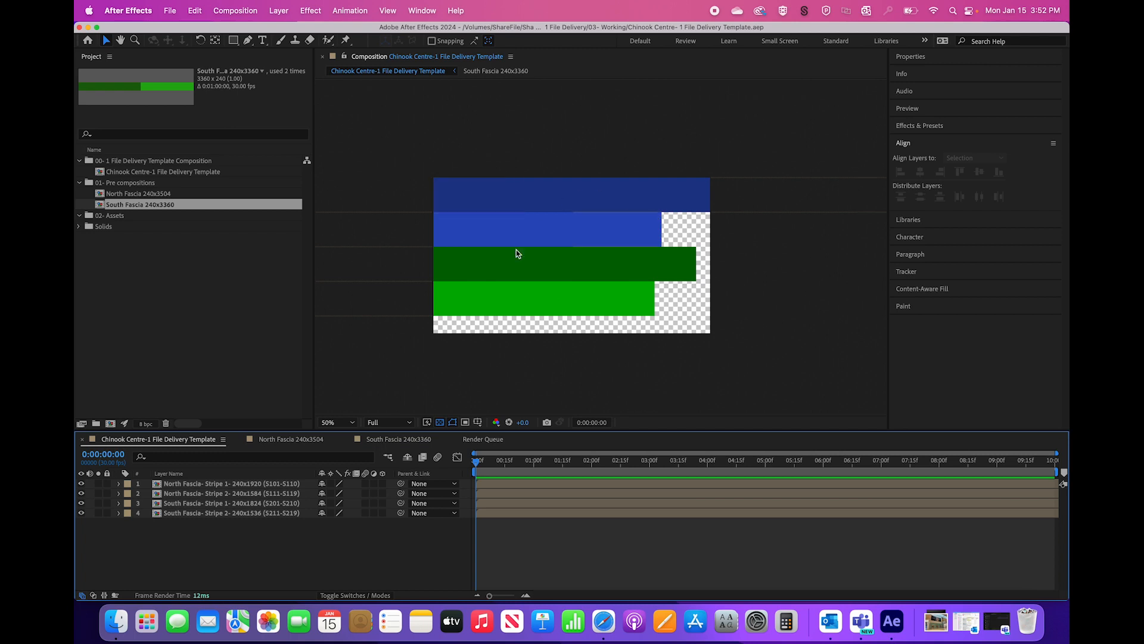
Step: Review the timeline of the North Fascia 240x3504 composition against that of the main delivery template composition
left_click(260, 442)
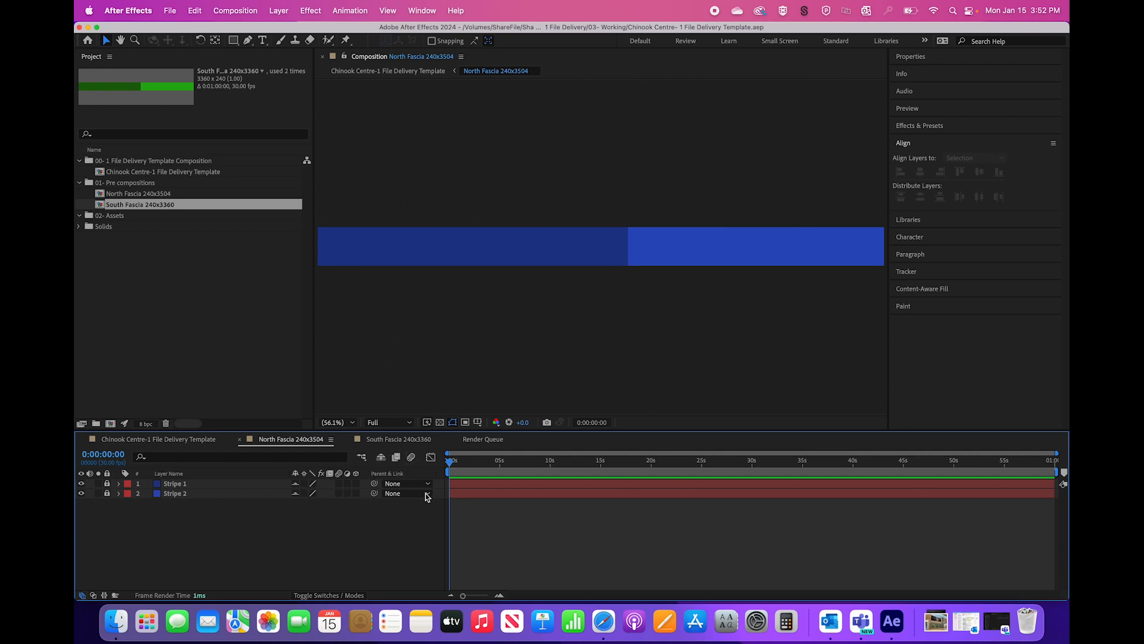
mouse_move(448, 462)
left_mouse_down()
mouse_move(988, 477)
mouse_move(448, 473)
left_mouse_up()
left_click(153, 439)
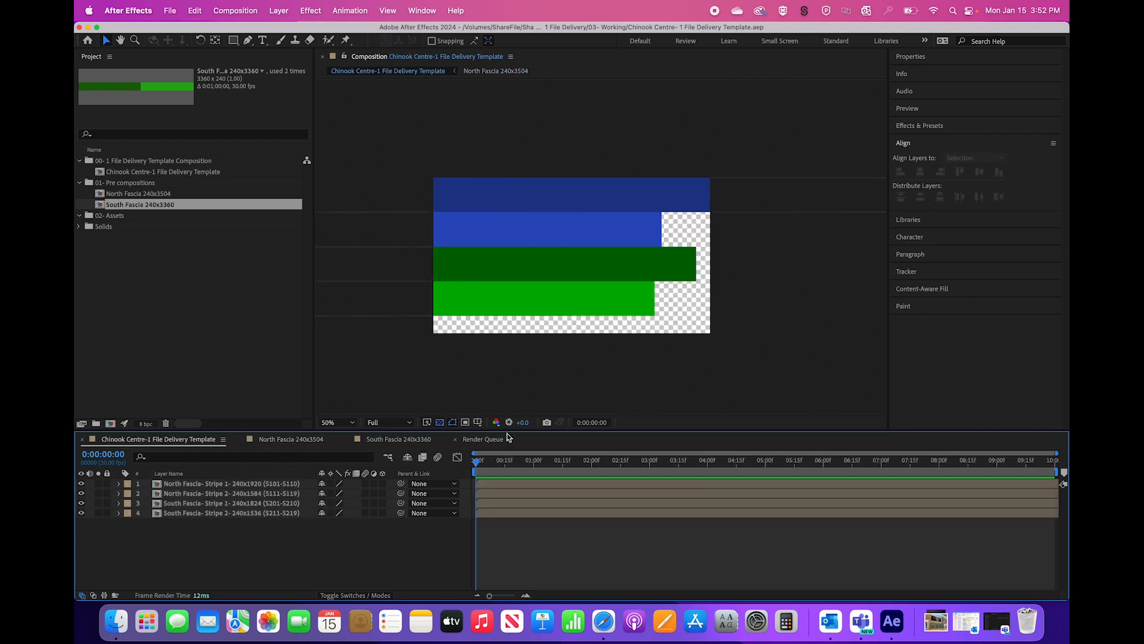
left_click(292, 440)
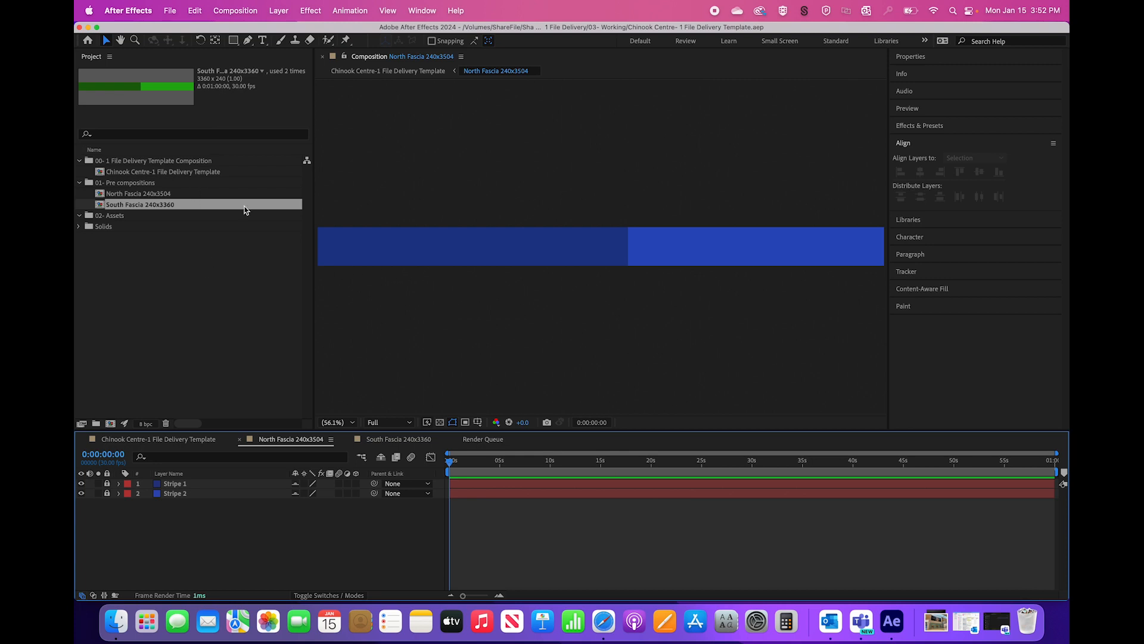
Step: Import the ROTUNDA_LOWER_V1 and ROTUNDA_UPPER_V1 MP4 videos from Finder's 01- Supplied folder into the project's 02- Assets folder
left_click(118, 622)
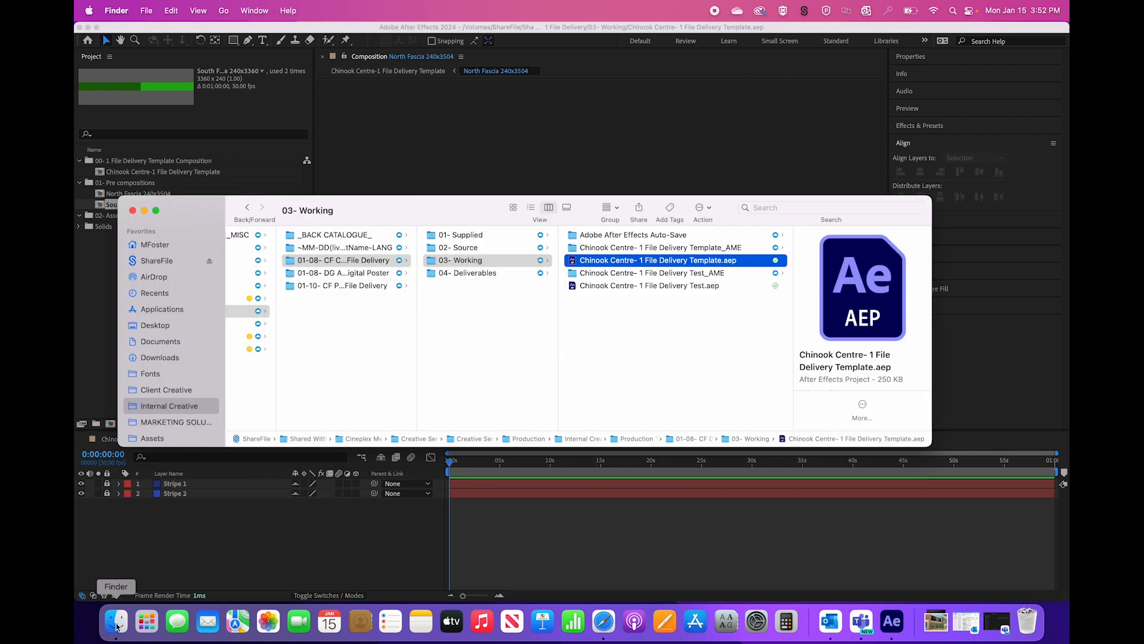
left_click_drag(390, 214, 432, 145)
left_click(526, 167)
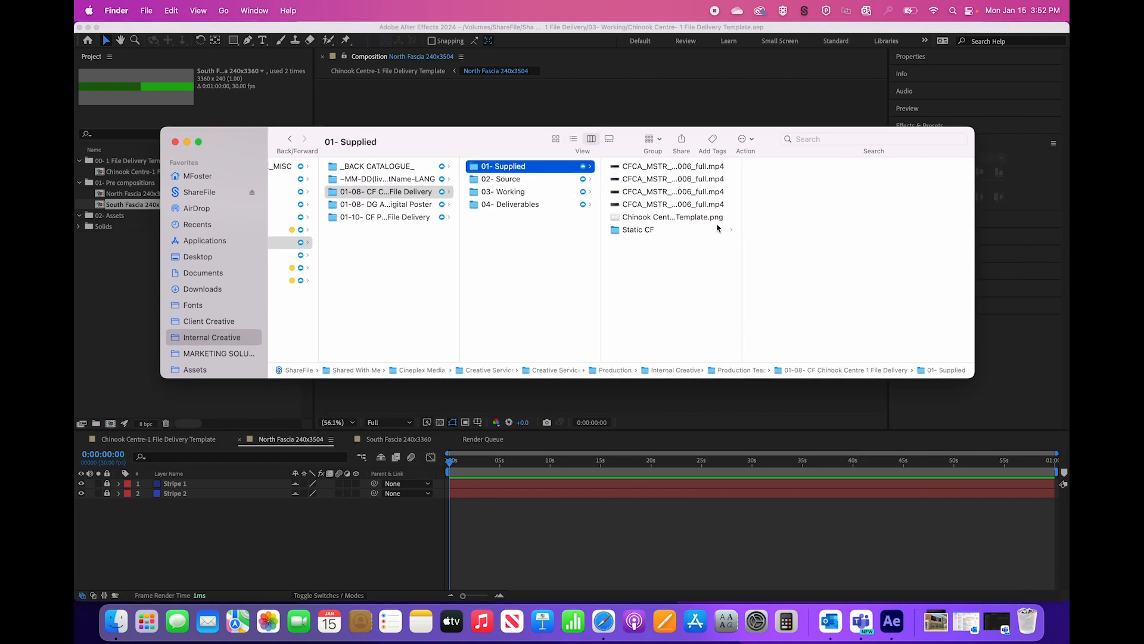
left_click_drag(742, 179, 885, 182)
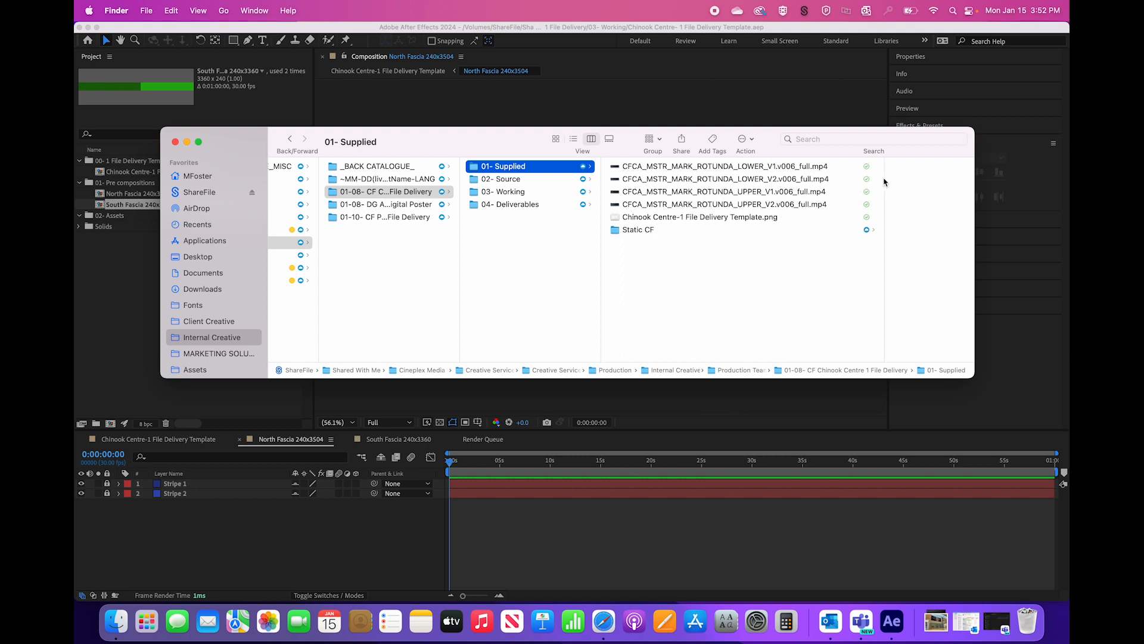
left_click(758, 167)
left_click(741, 192, "super")
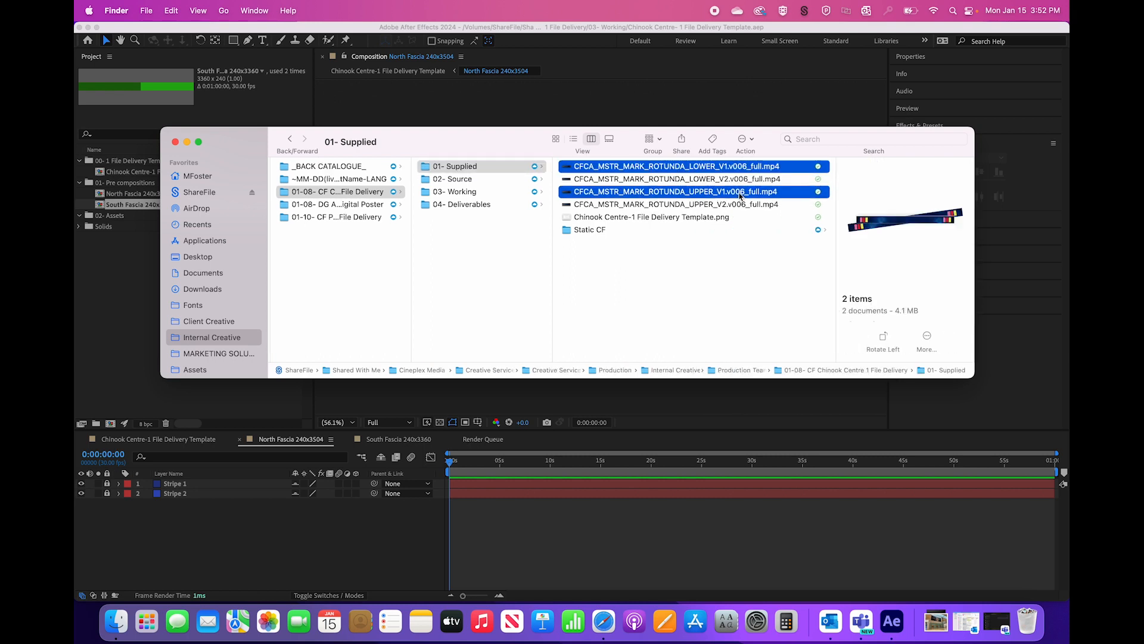
left_click_drag(707, 169, 115, 221)
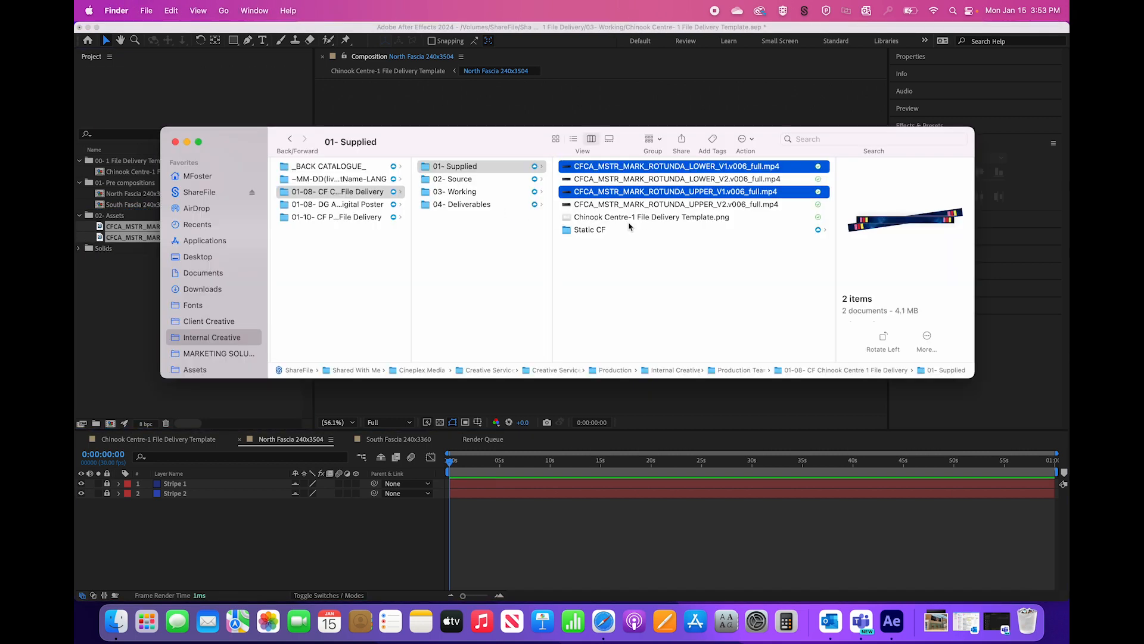
Step: Import the Creative A CHINOOK-UPPER-3360x240px and CHINOOK-LOWER-3504x240px JPGs from the Static CF folder into the 02- Assets folder
left_click(629, 229)
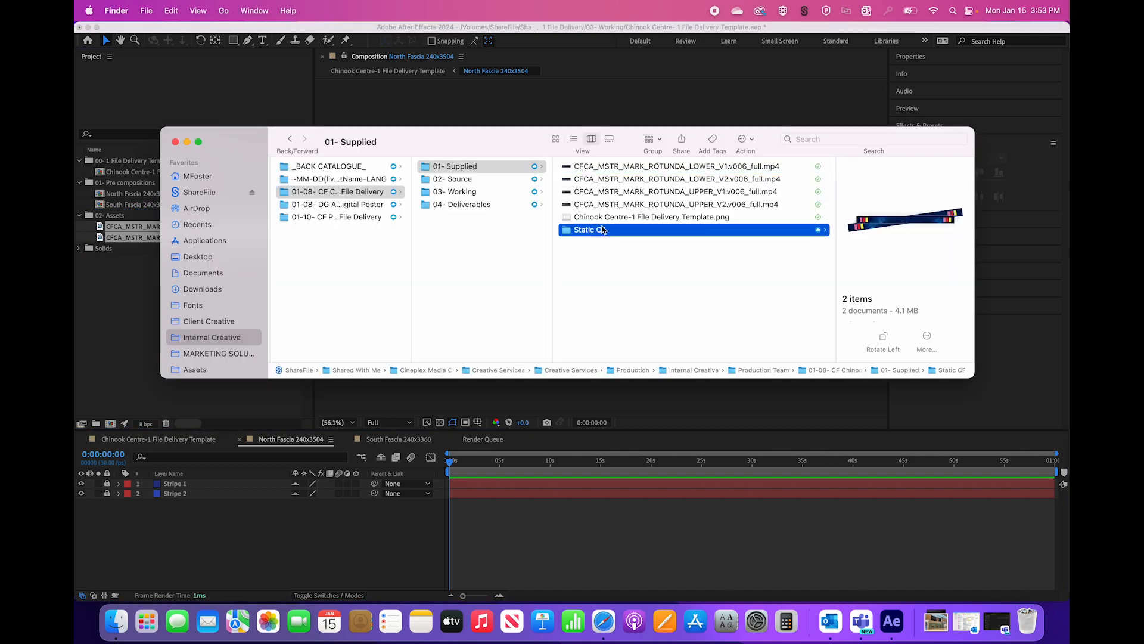
left_click(810, 170)
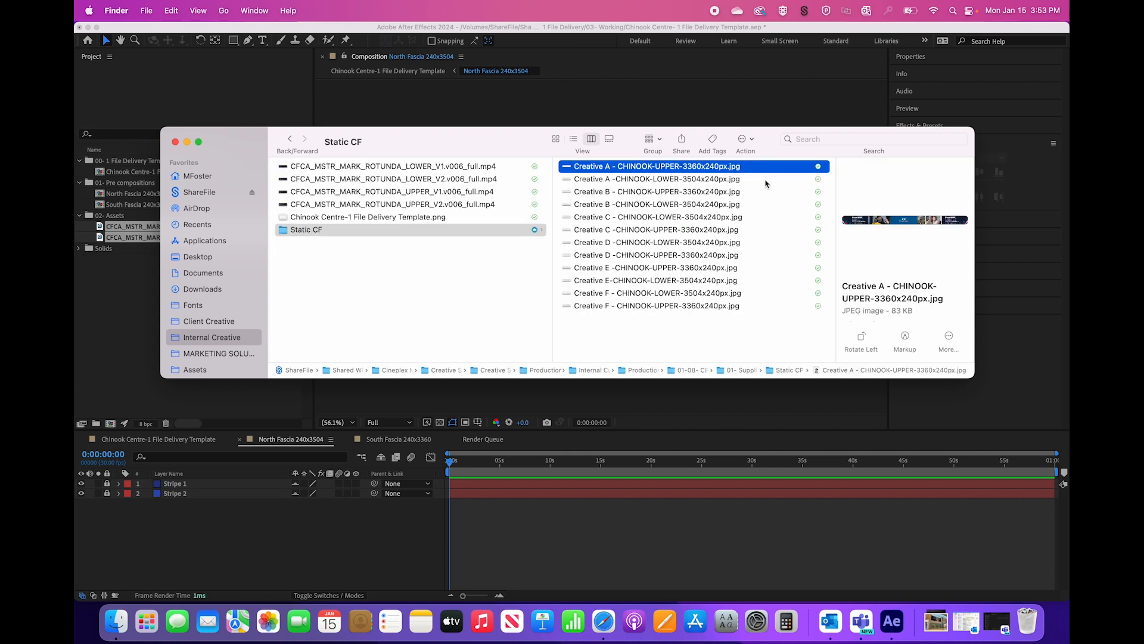
left_click(712, 181, "shift")
left_click_drag(701, 177, 117, 221)
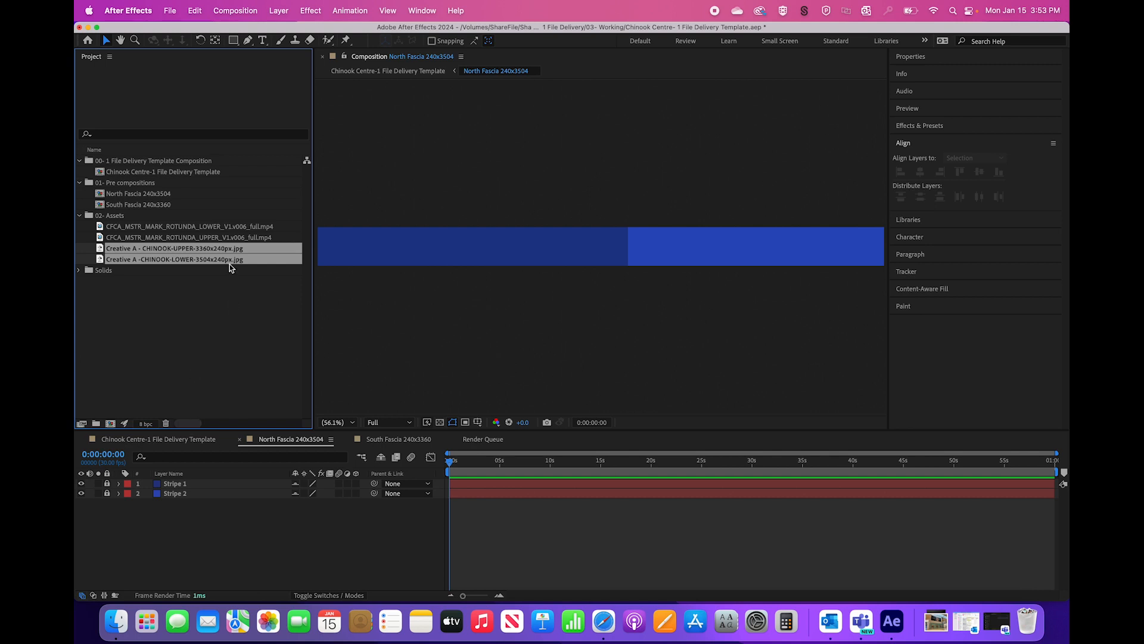
Step: Add the Creative A CHINOOK-LOWER-3504x240px image above the stripes in North Fascia 240x3504, with the ROTUNDA_LOWER_V1 video on top
left_click(229, 526)
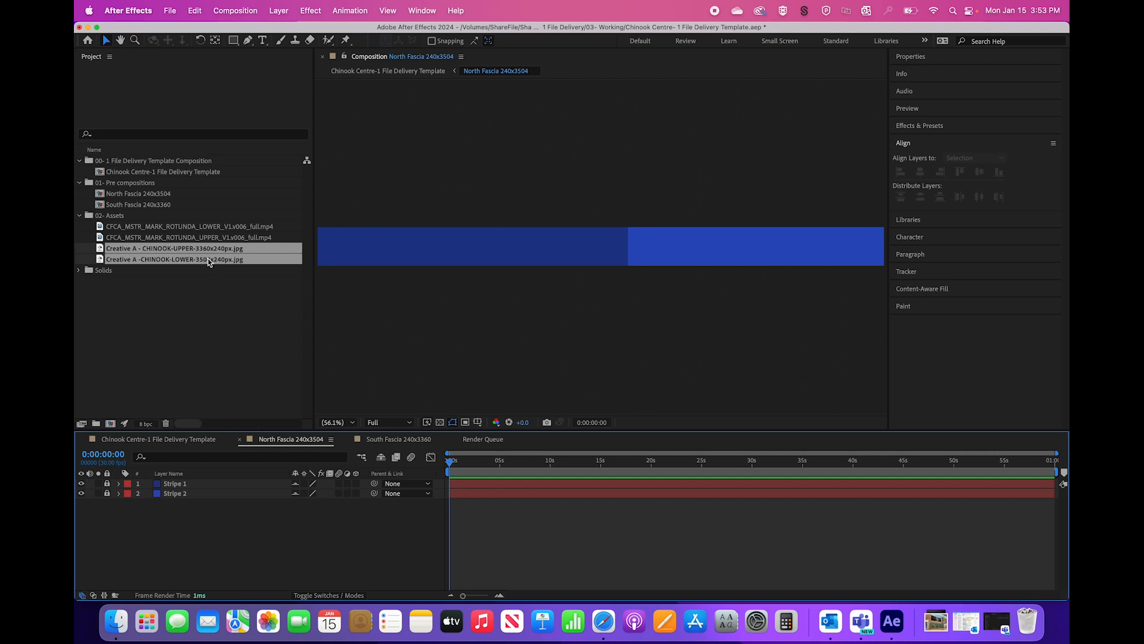
left_click(216, 238)
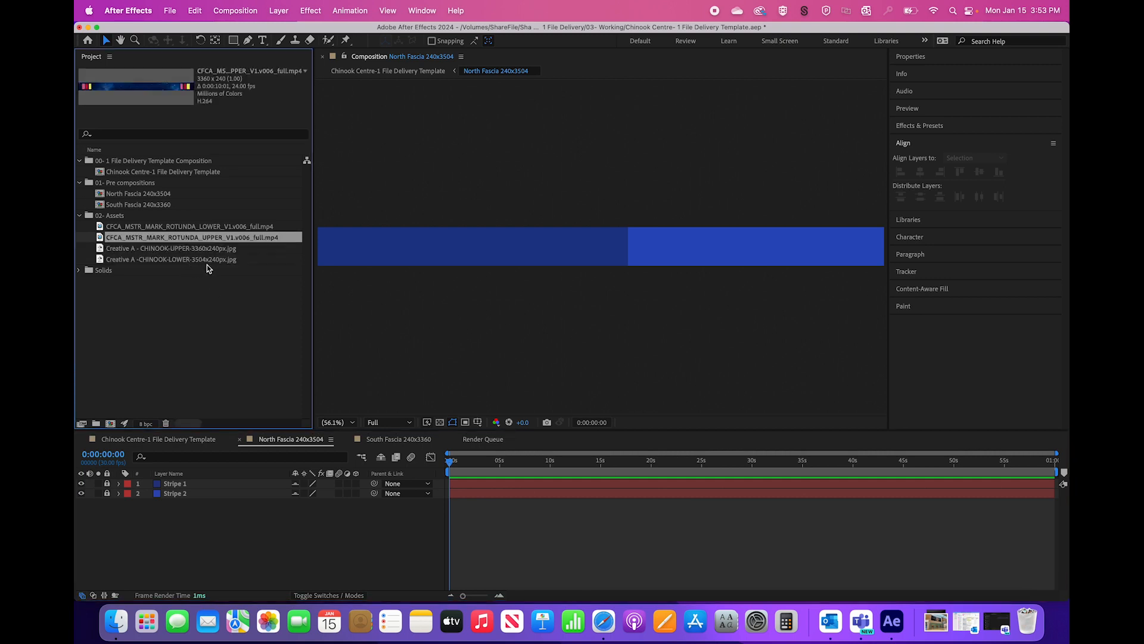
left_click(197, 261)
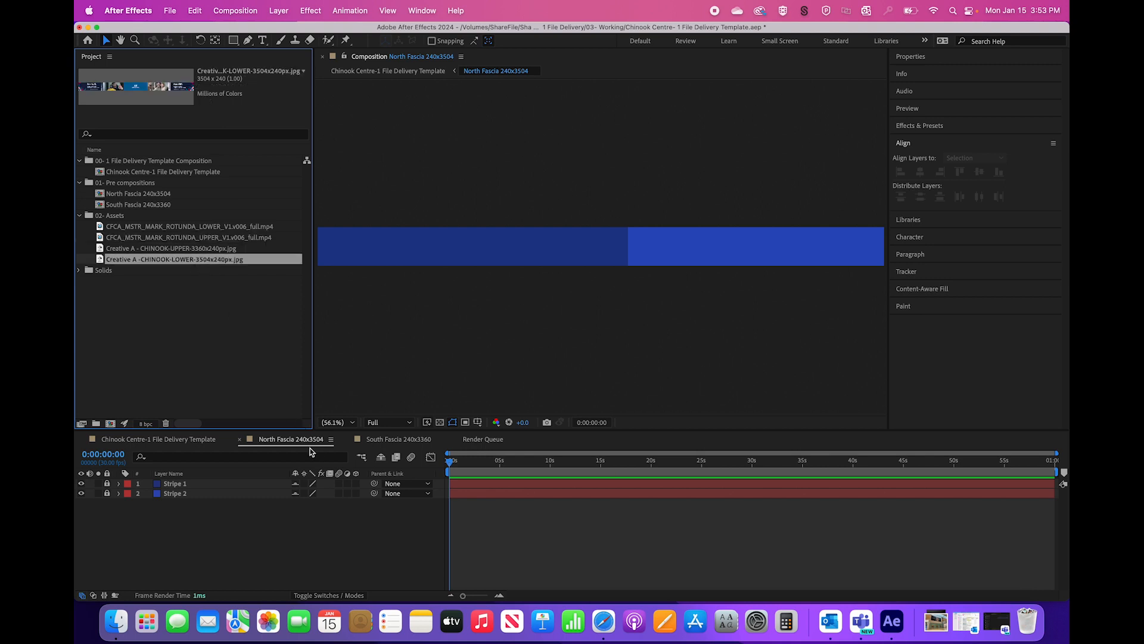
left_click_drag(162, 262, 174, 484)
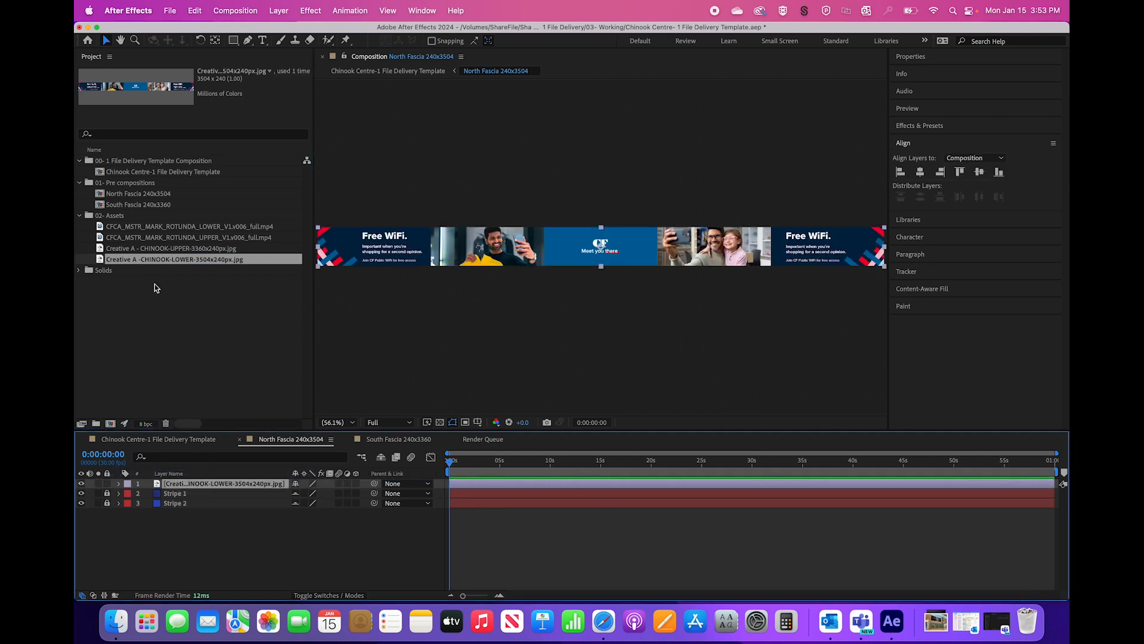
left_click(207, 230)
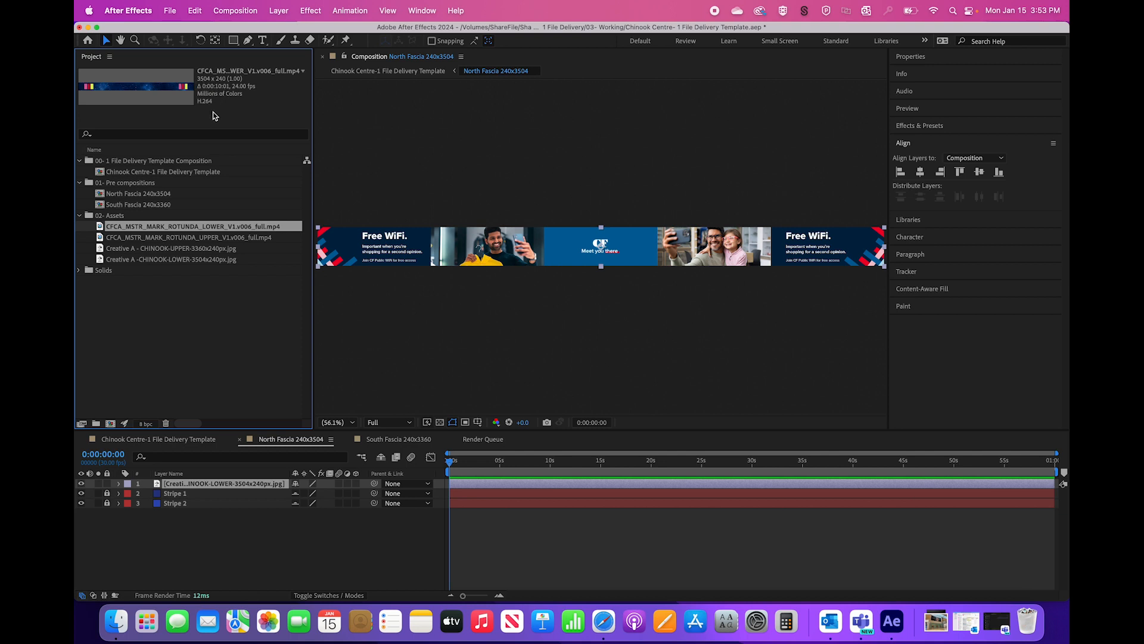
left_click_drag(197, 228, 237, 486)
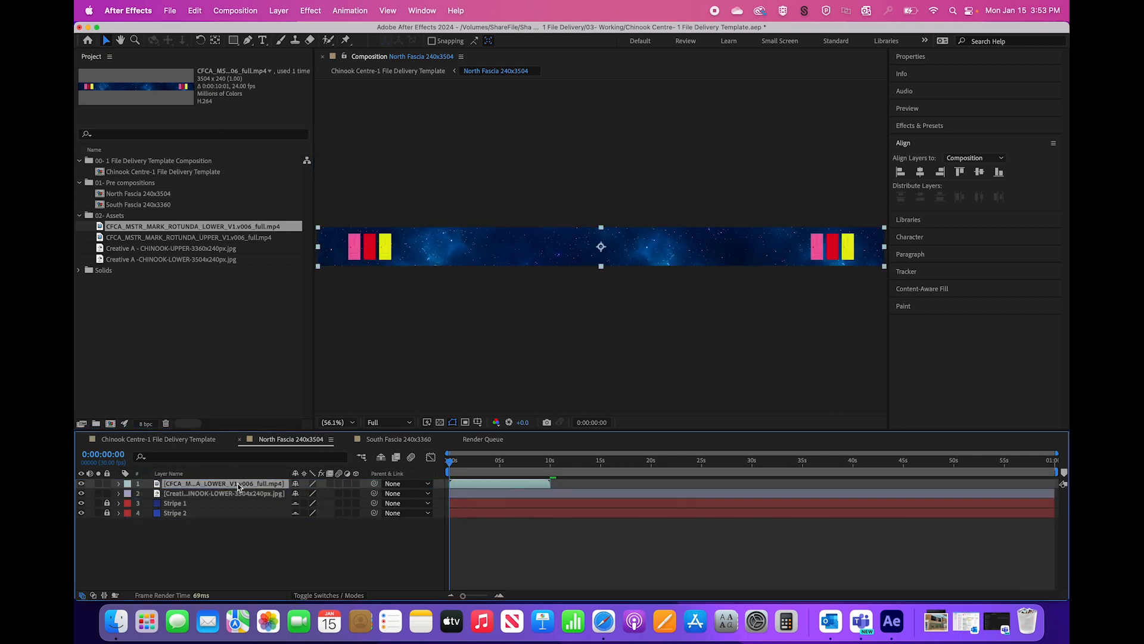
Step: Add the Creative A CHINOOK-UPPER-3360x240px image above the stripes in South Fascia 240x3360, with the ROTUNDA_UPPER_V1 video on top
left_click(398, 440)
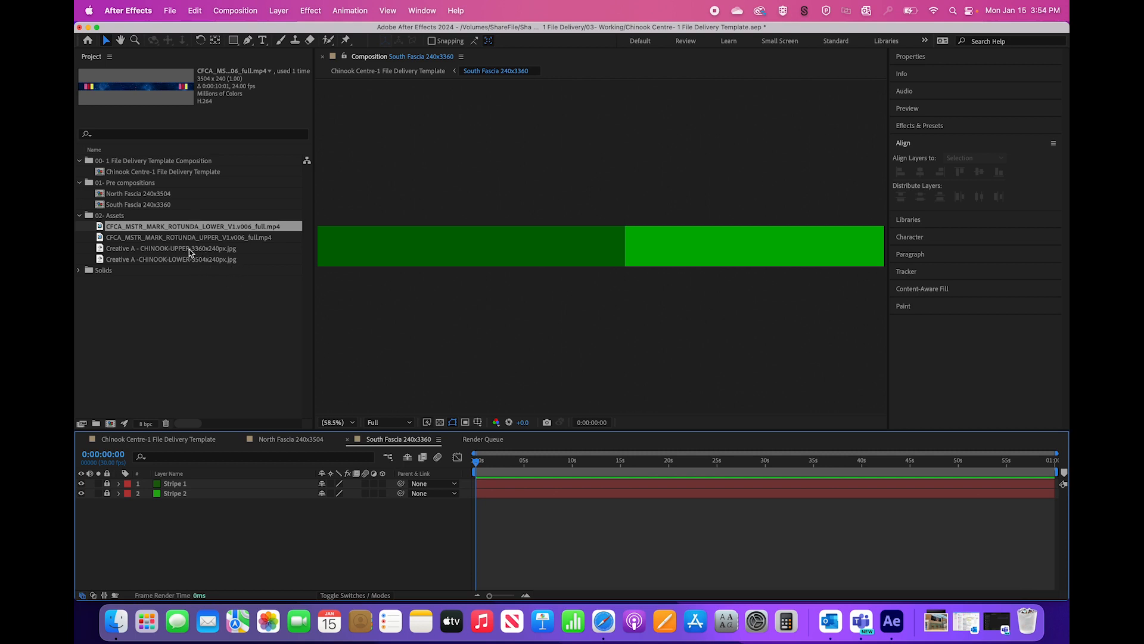
left_click_drag(191, 248, 193, 483)
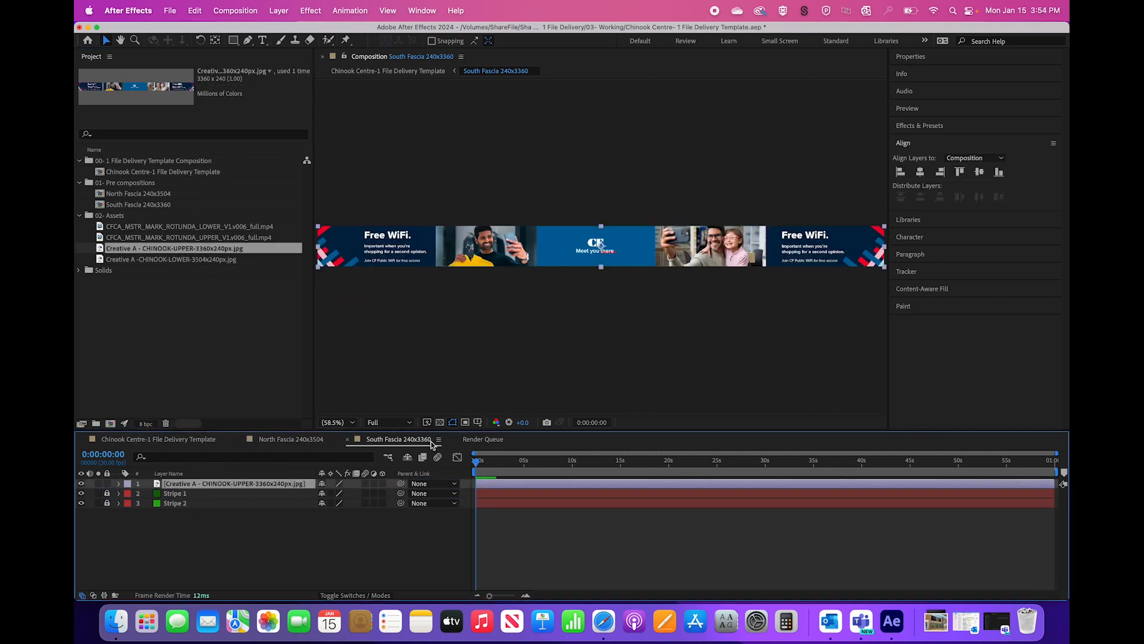
left_click(243, 228)
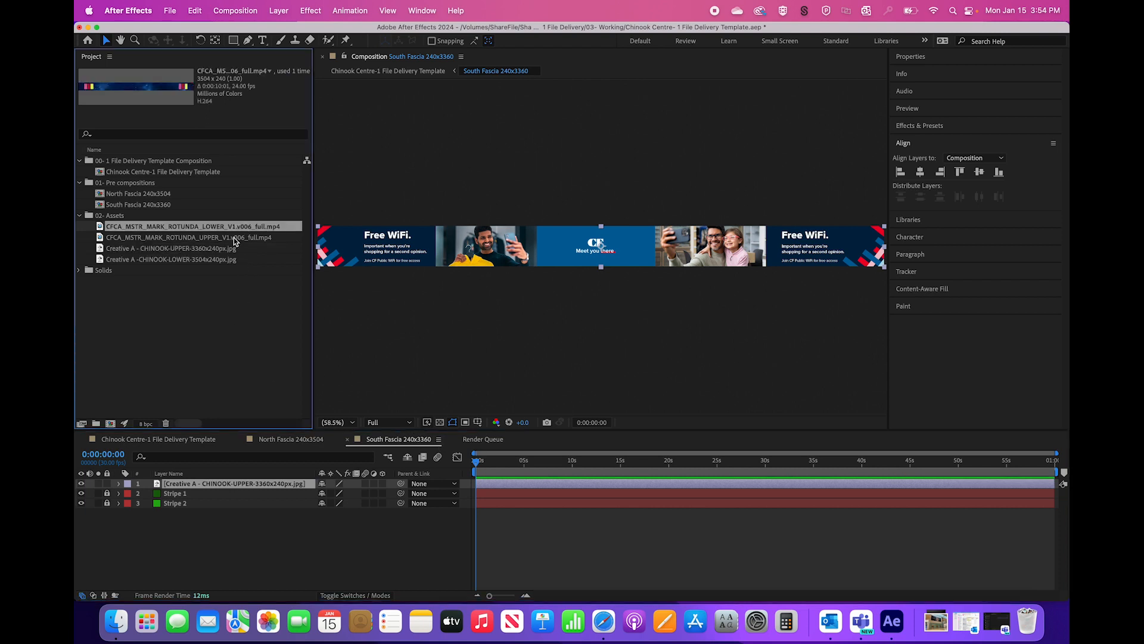
left_click(235, 238)
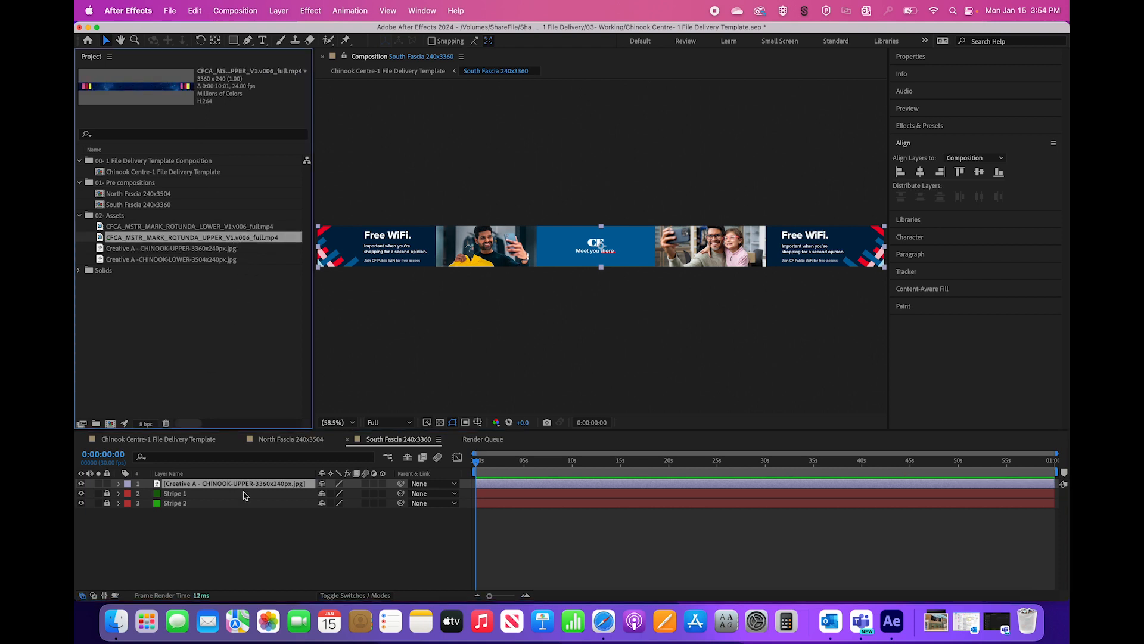
left_click_drag(206, 238, 234, 490)
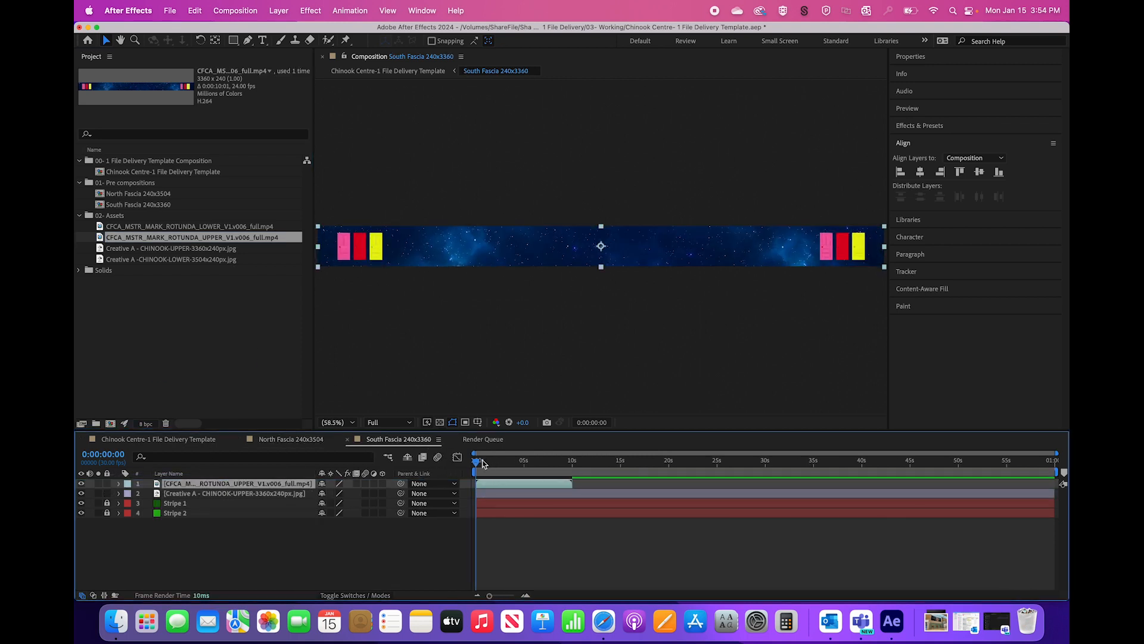
Step: Scrub through South Fascia 240x3360 and the Chinook Centre-1 File Delivery Template composition to check the placed creative
left_click_drag(483, 463, 553, 468)
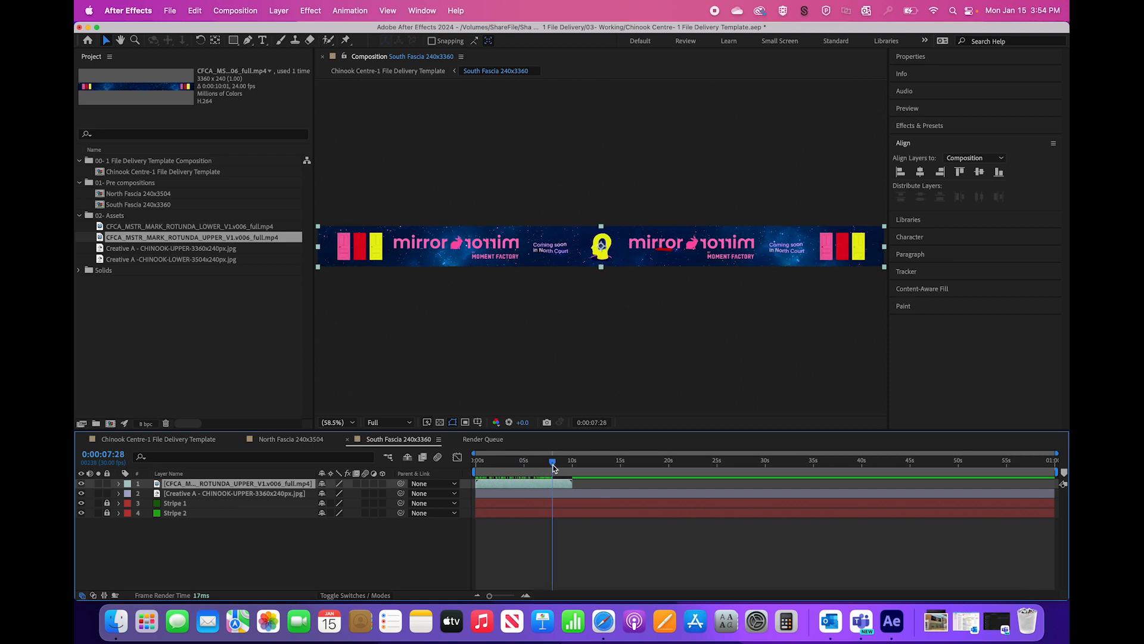
left_click(154, 441)
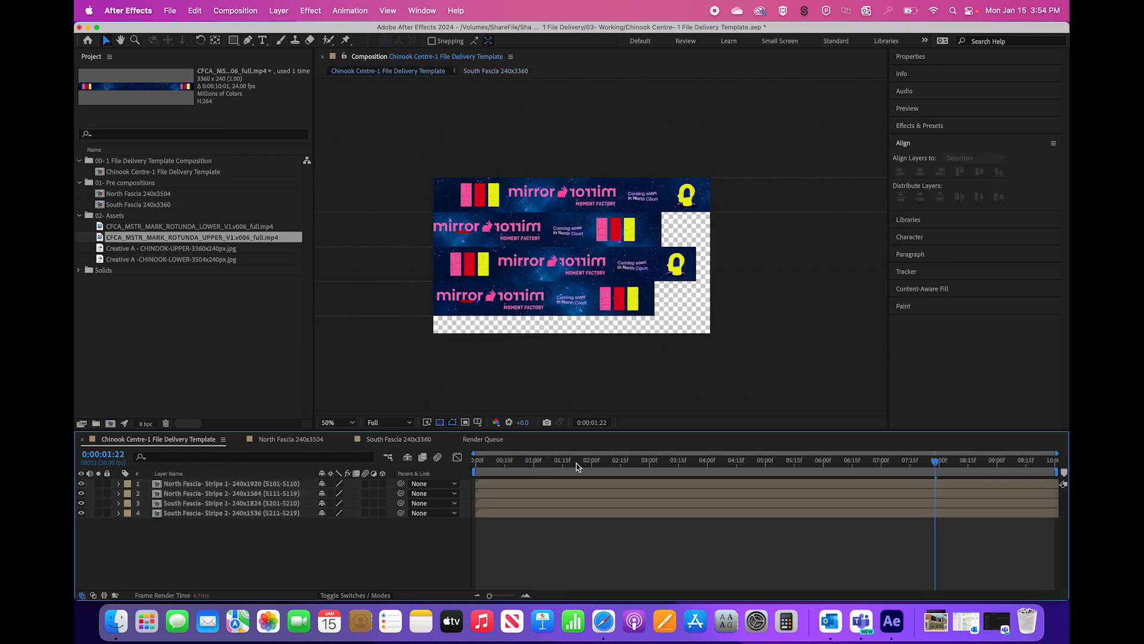
left_click_drag(576, 463, 422, 475)
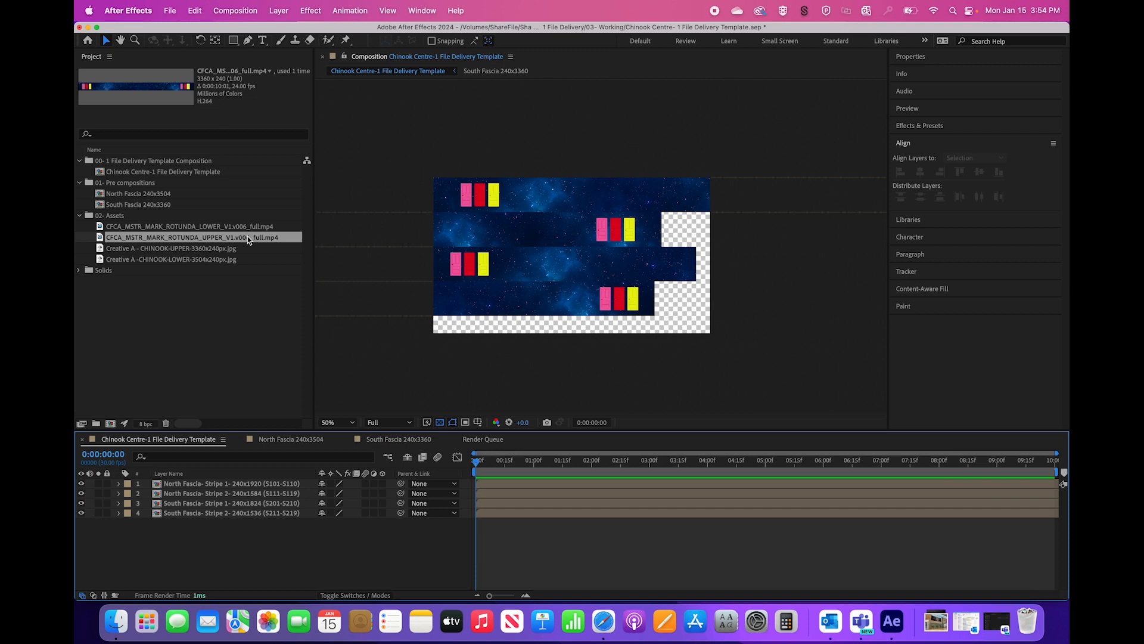
Step: Set the Chinook Centre-1 File Delivery Template composition's duration to 0:00:15:00 and show its full length in the timeline
right_click(183, 441)
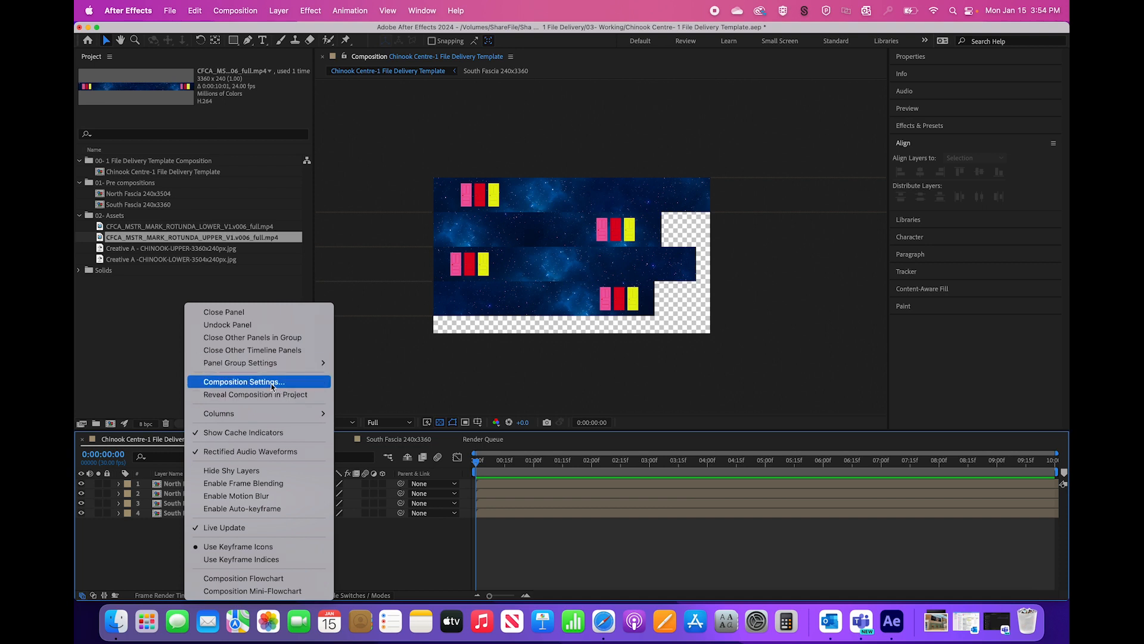
left_click(271, 382)
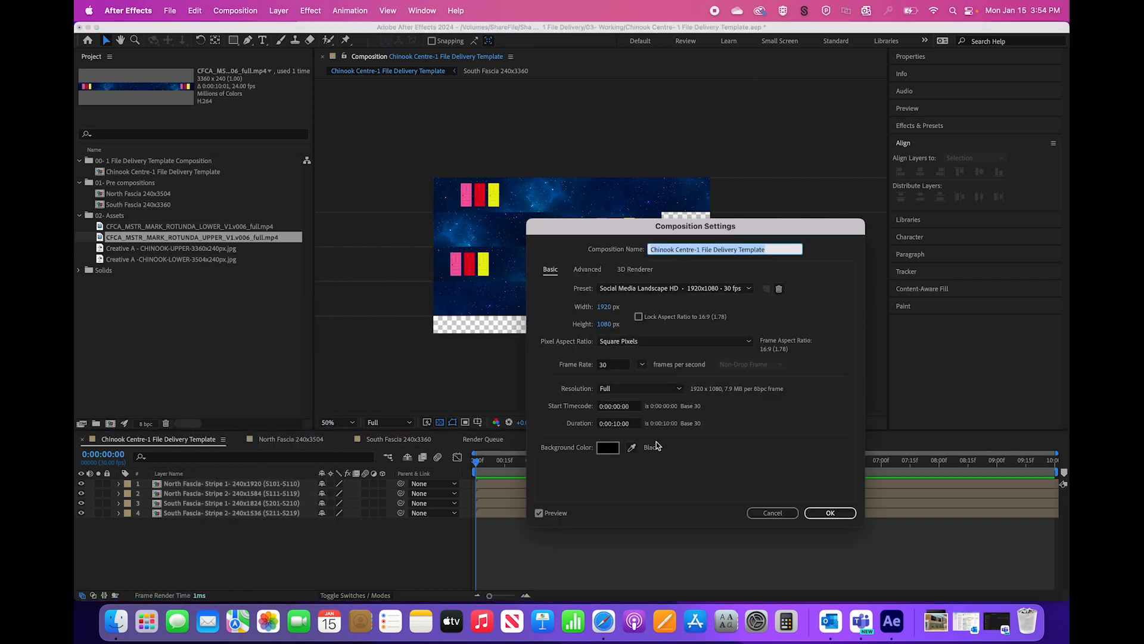
left_click(618, 424)
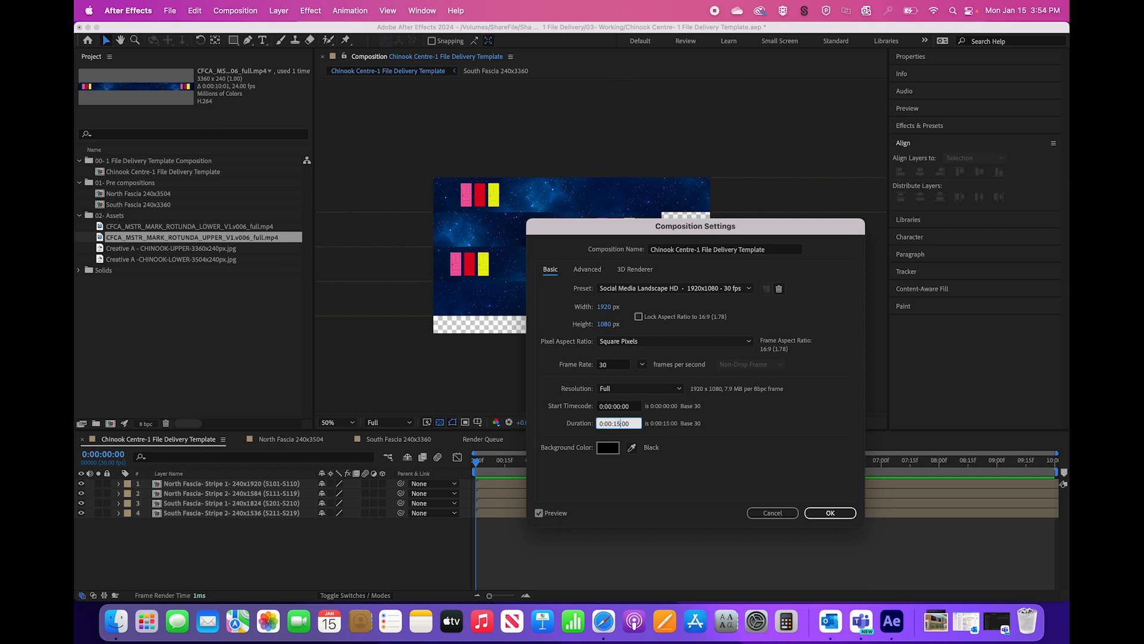
key("Return")
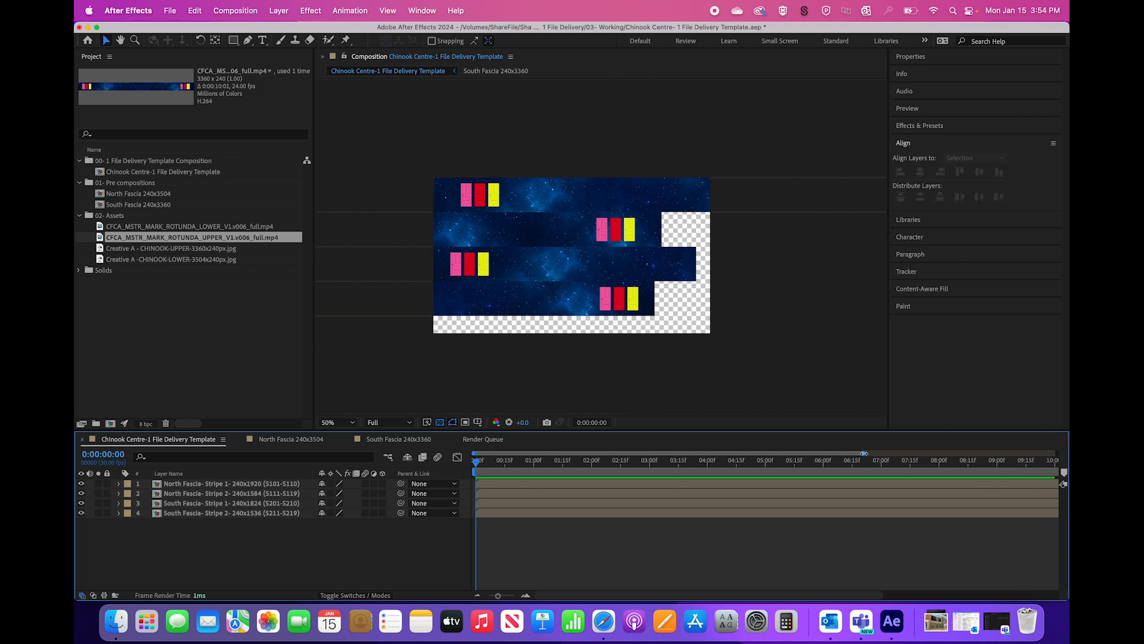
left_click_drag(864, 453, 1065, 454)
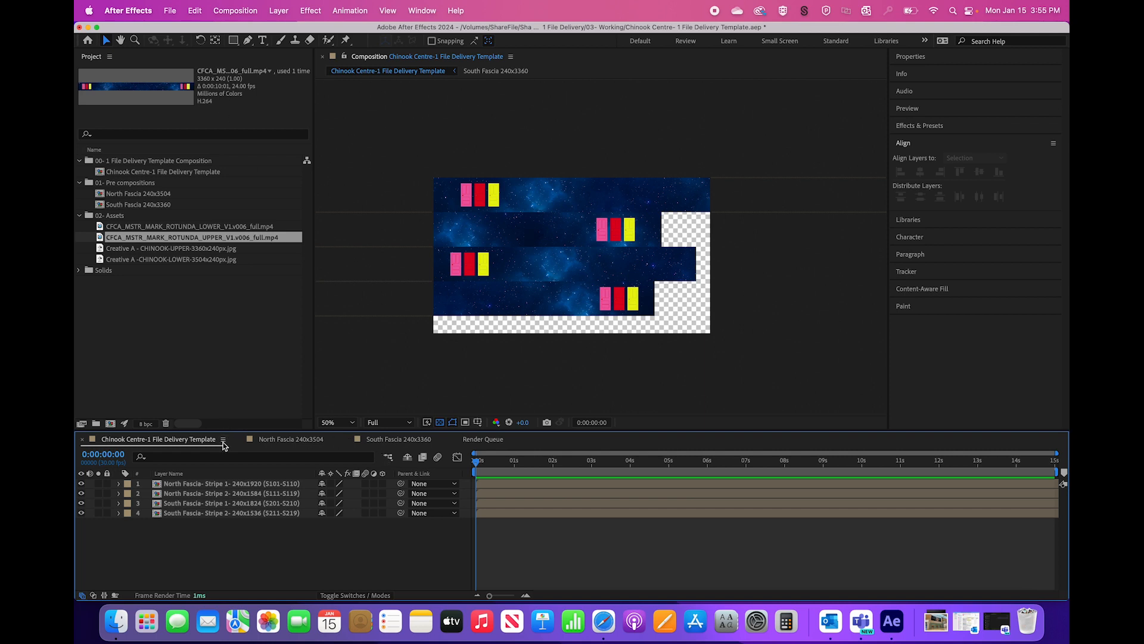
Step: Set the Chinook Centre-1 File Delivery Template composition's duration back to 0:00:10:00
right_click(154, 439)
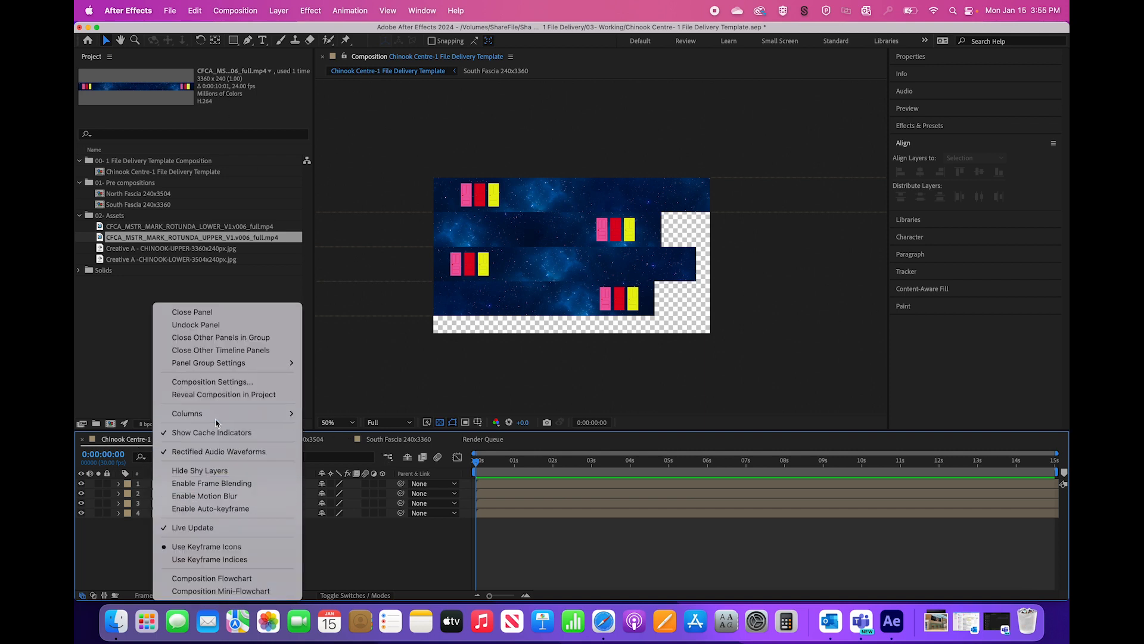
left_click(218, 382)
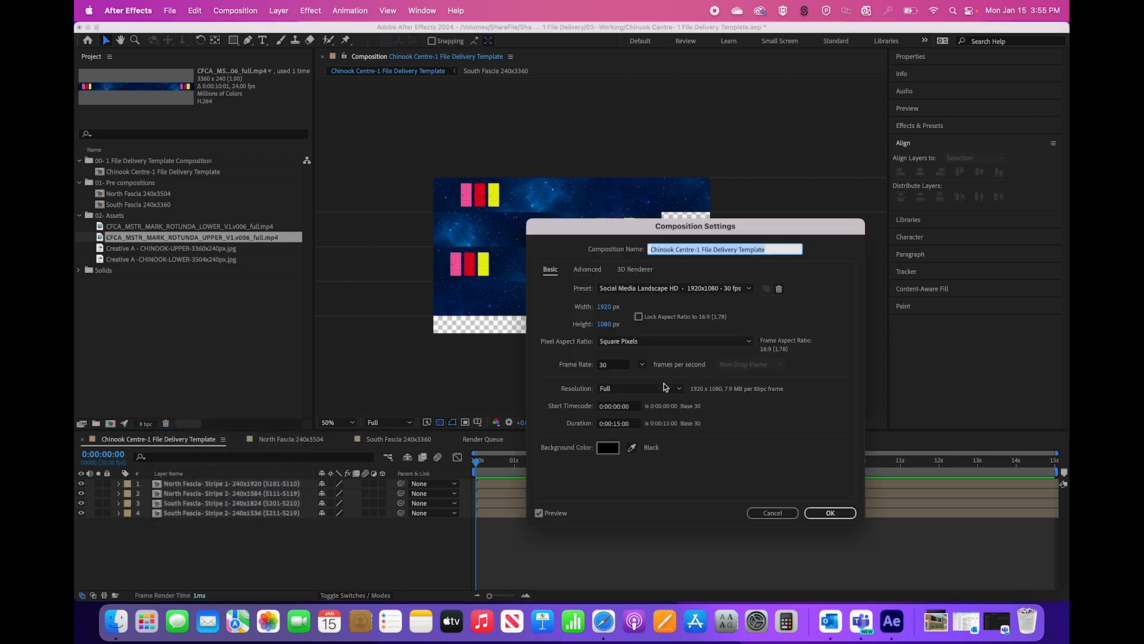
left_click(617, 424)
type("1000")
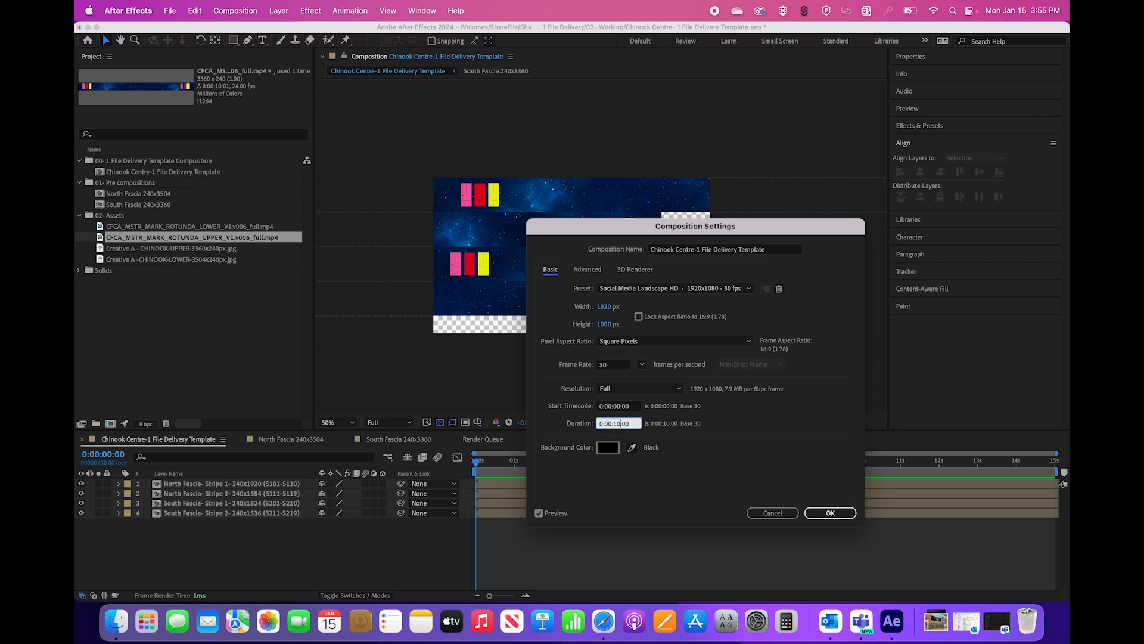
key("Return")
left_click_drag(477, 463, 344, 455)
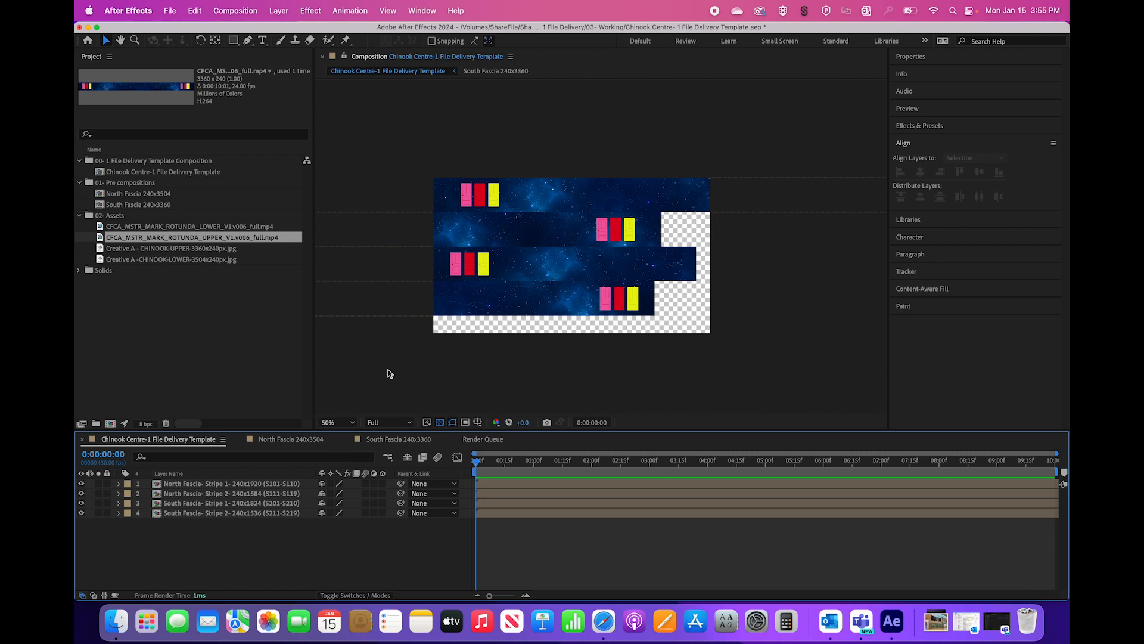
Step: Send the Chinook Centre-1 File Delivery Template composition to the Adobe Media Encoder queue
left_click(228, 11)
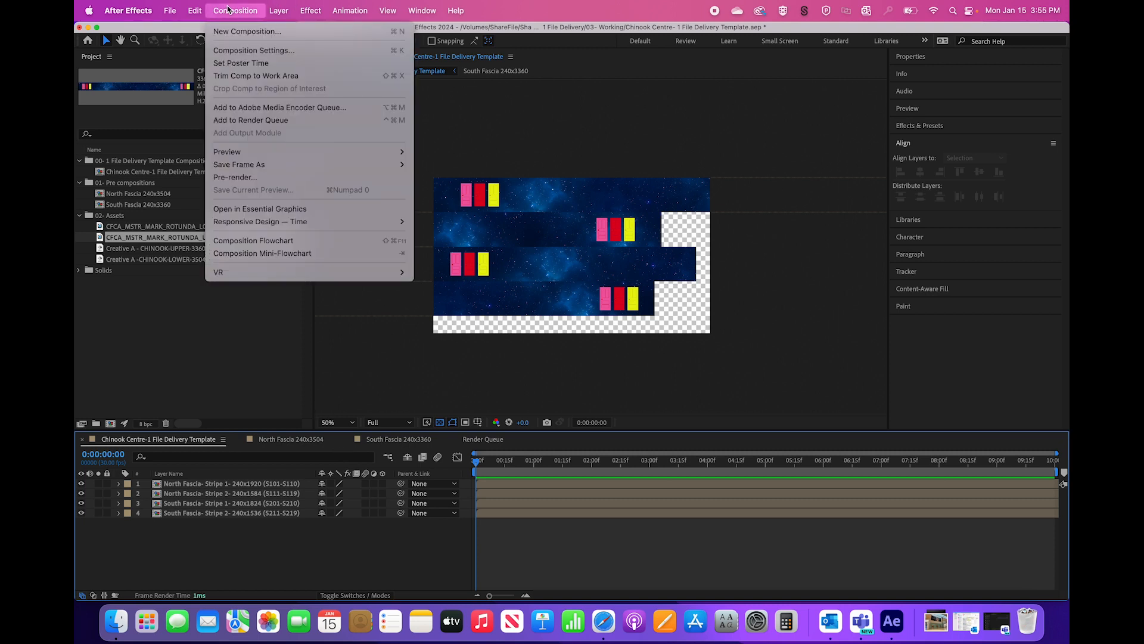
mouse_move(259, 156)
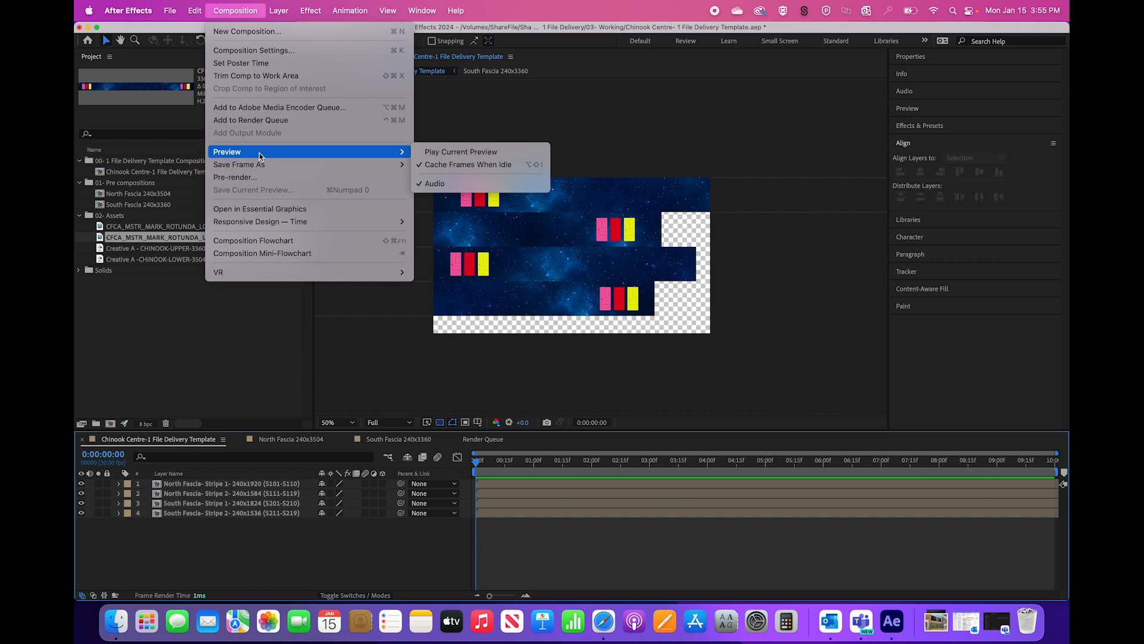
left_click(284, 110)
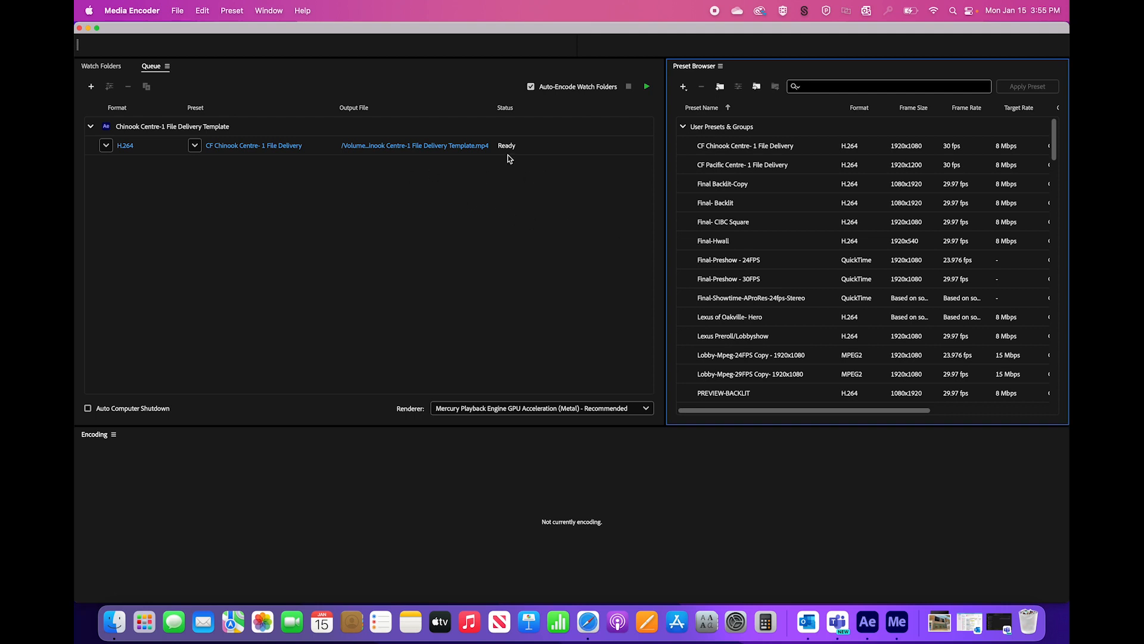
Step: Import the preset file CF Chinook Centre- 1 File Delivery.epr from the 04- Deliverables folder into the user presets
left_click(275, 16)
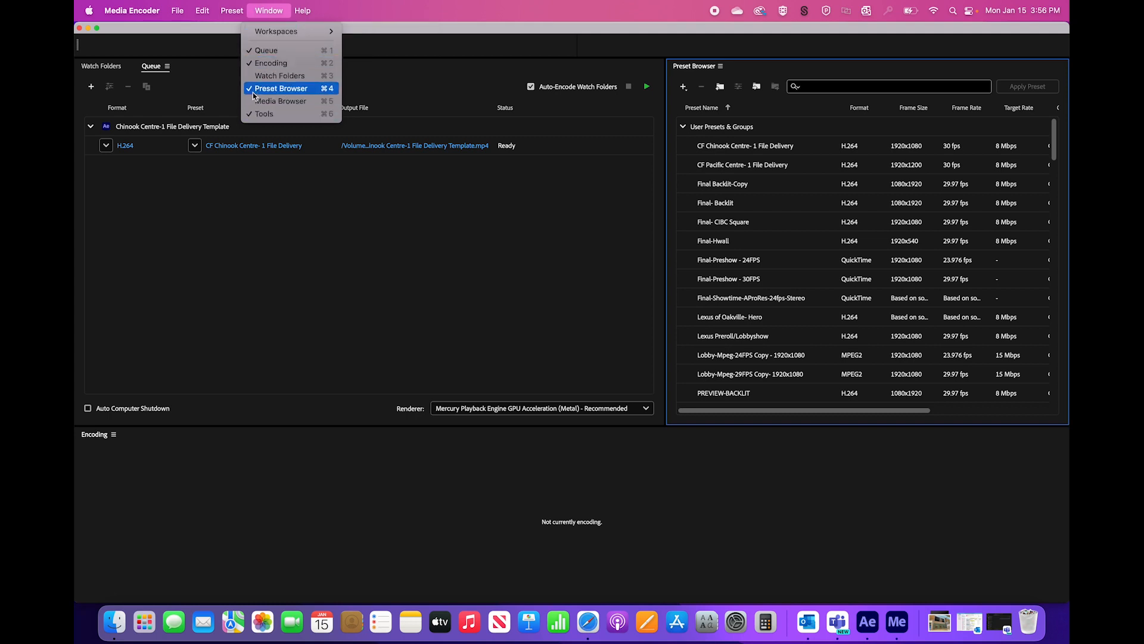
left_click(520, 248)
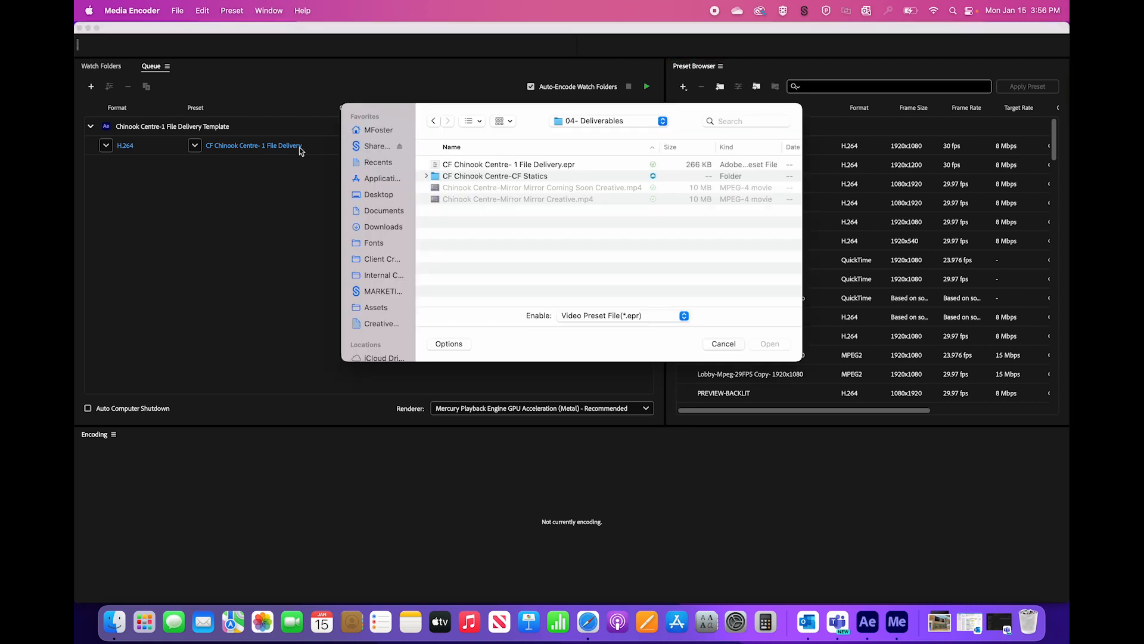
left_click(555, 167)
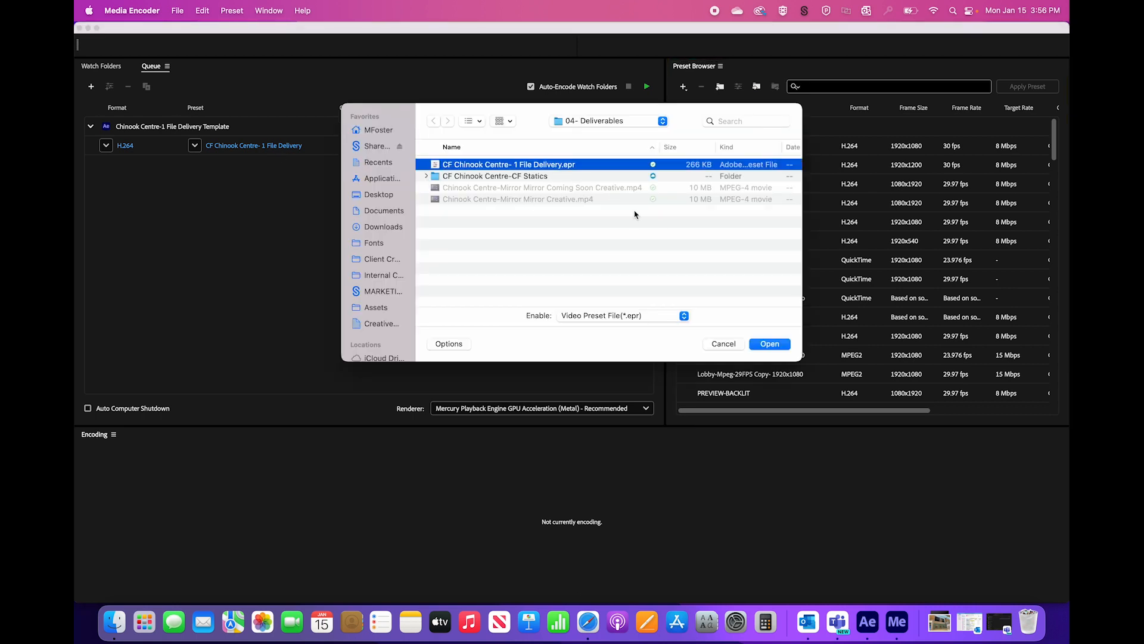
left_click(781, 348)
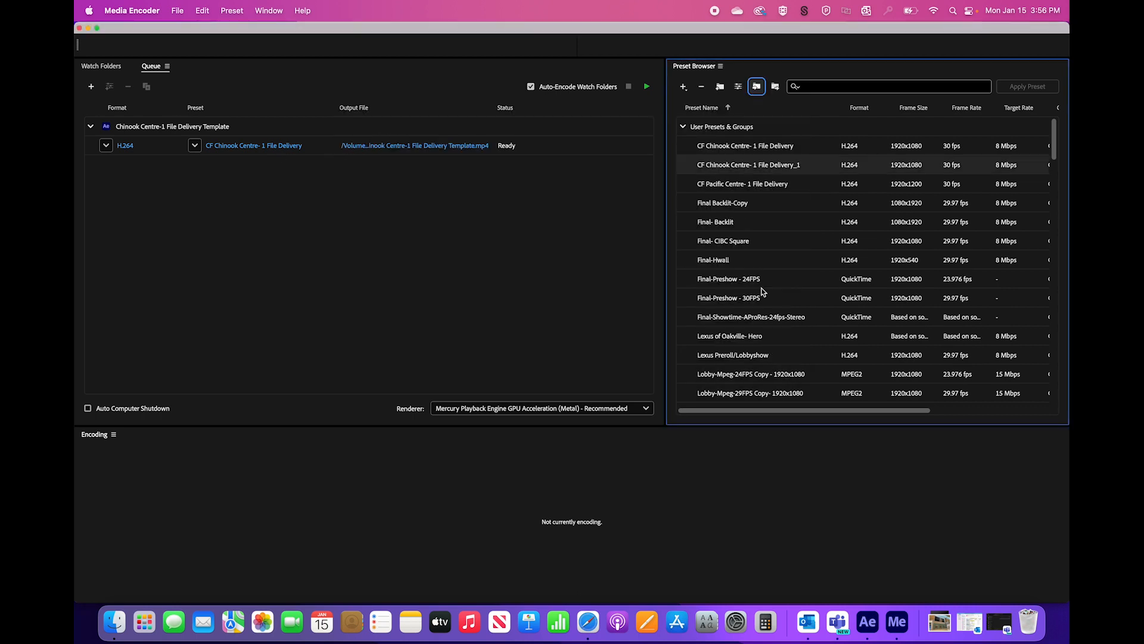
Step: Apply the CF Chinook Centre- 1 File Delivery preset to the queued template composition
left_click(771, 145)
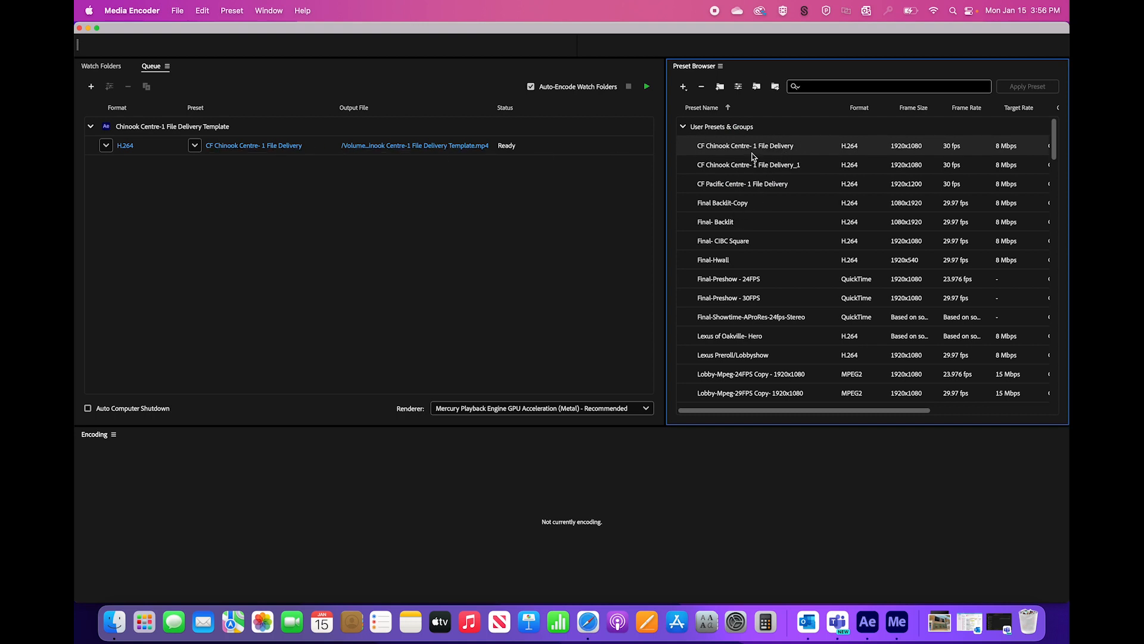
mouse_move(770, 147)
left_click_drag(756, 148, 260, 149)
Step: Review the queued output's export settings, including the basic video and encoding settings, and accept them
left_click(279, 148)
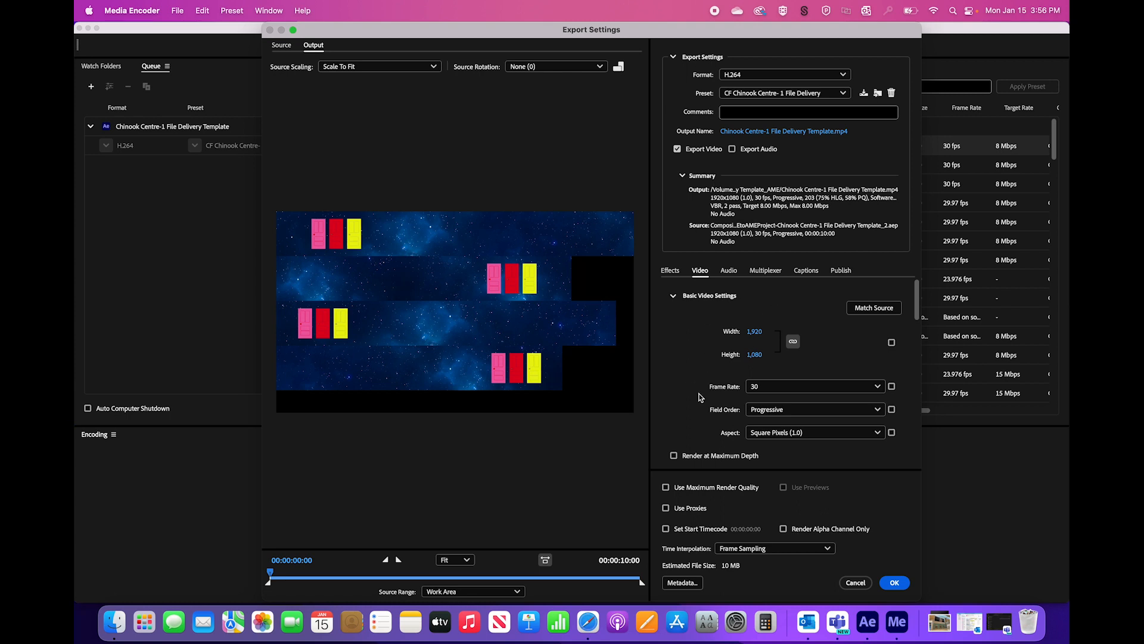
scroll(701, 398, "down", 8)
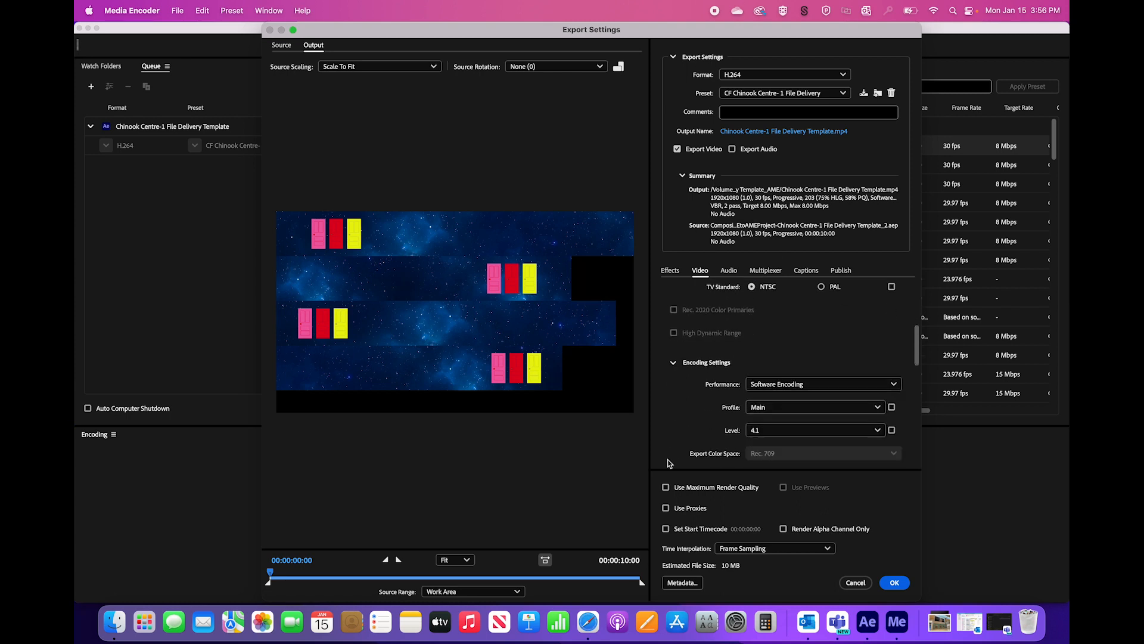
scroll(723, 405, "up", 5)
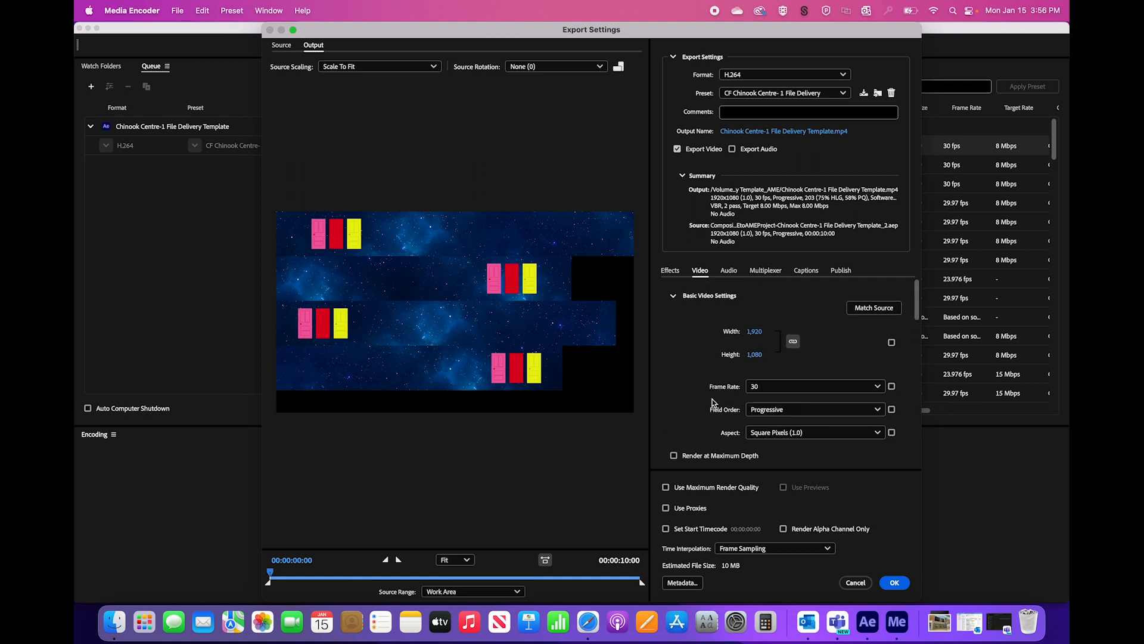
scroll(700, 386, "down", 1)
scroll(701, 387, "down", 5)
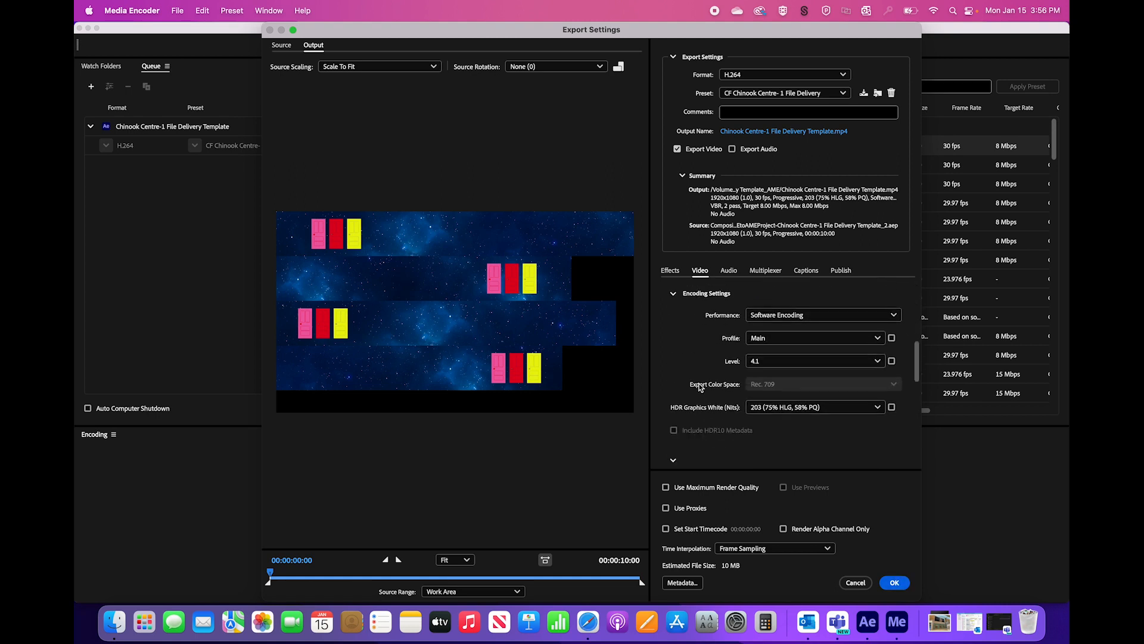
scroll(704, 393, "up", 6)
left_click(895, 581)
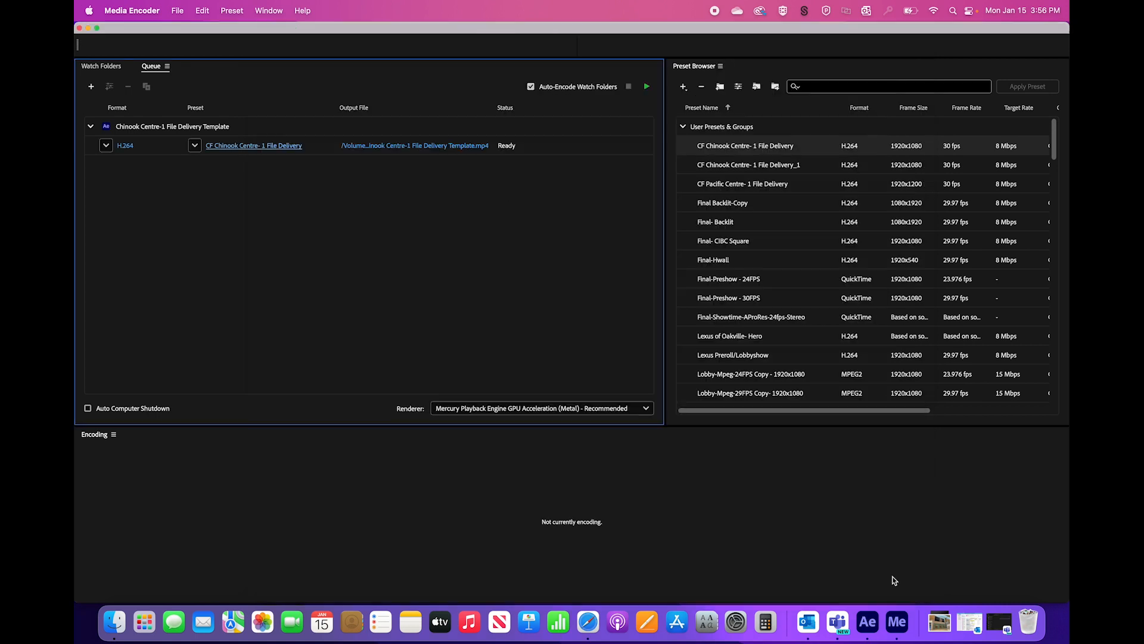
Step: Set the output location to the Desktop, keeping the name Chinook Centre-1 File Delivery Template, and start encoding the queue
left_click(421, 149)
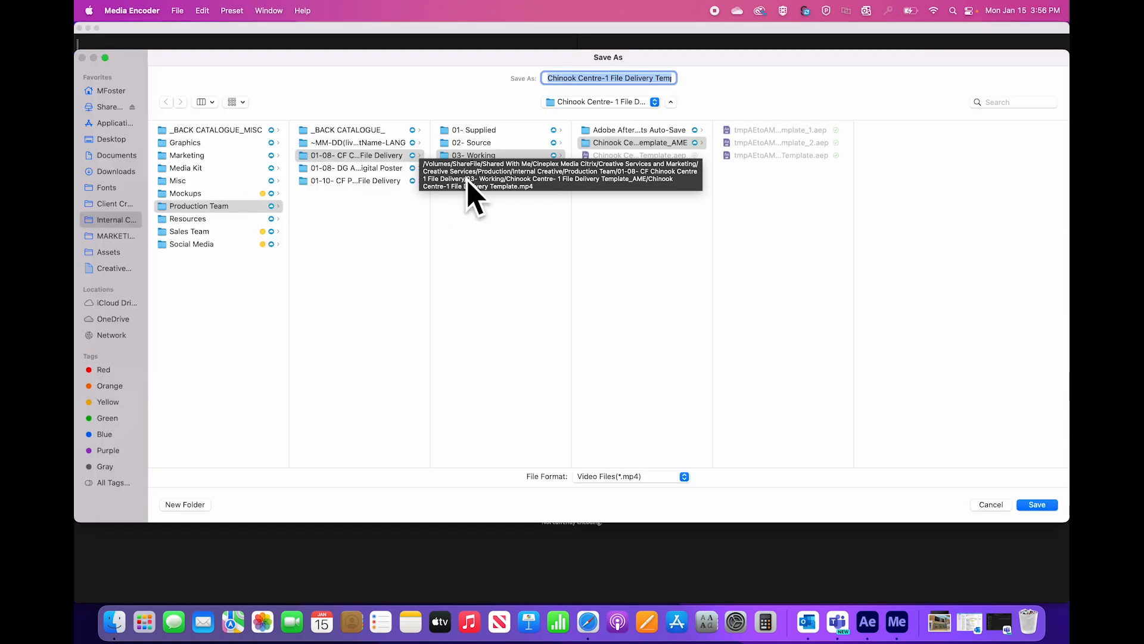
left_click(111, 139)
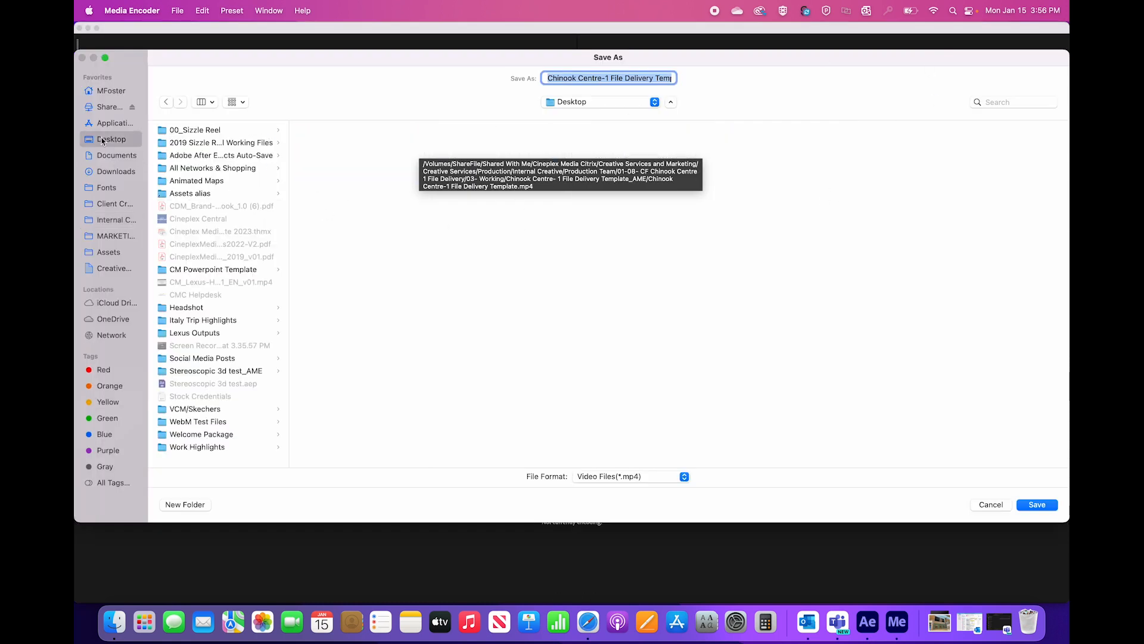
left_click_drag(611, 78, 682, 79)
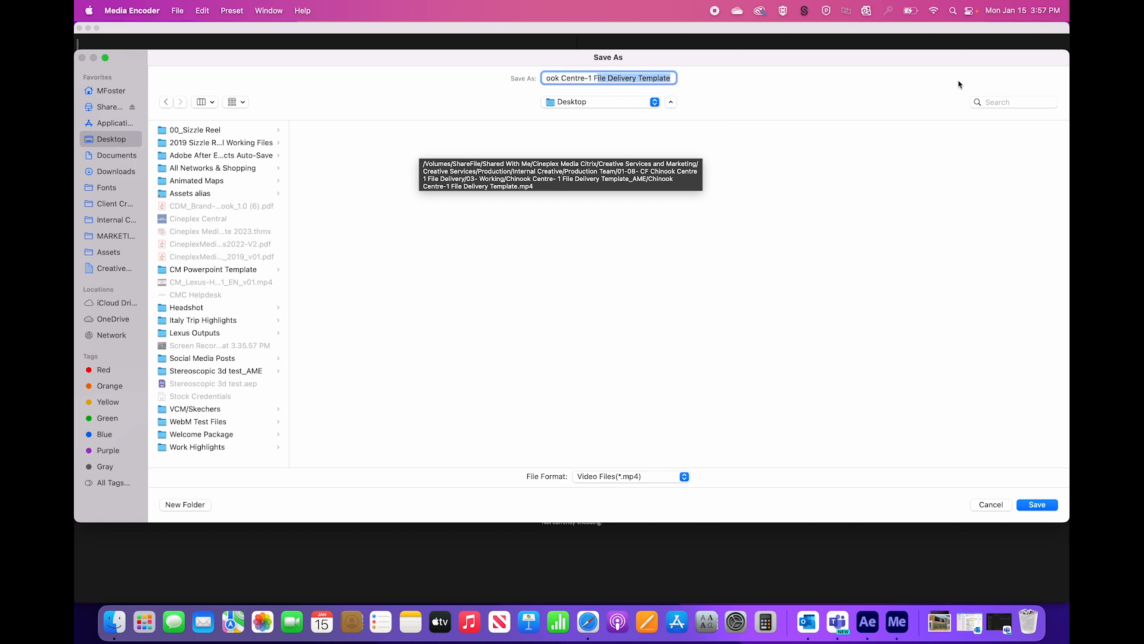
left_click(628, 80)
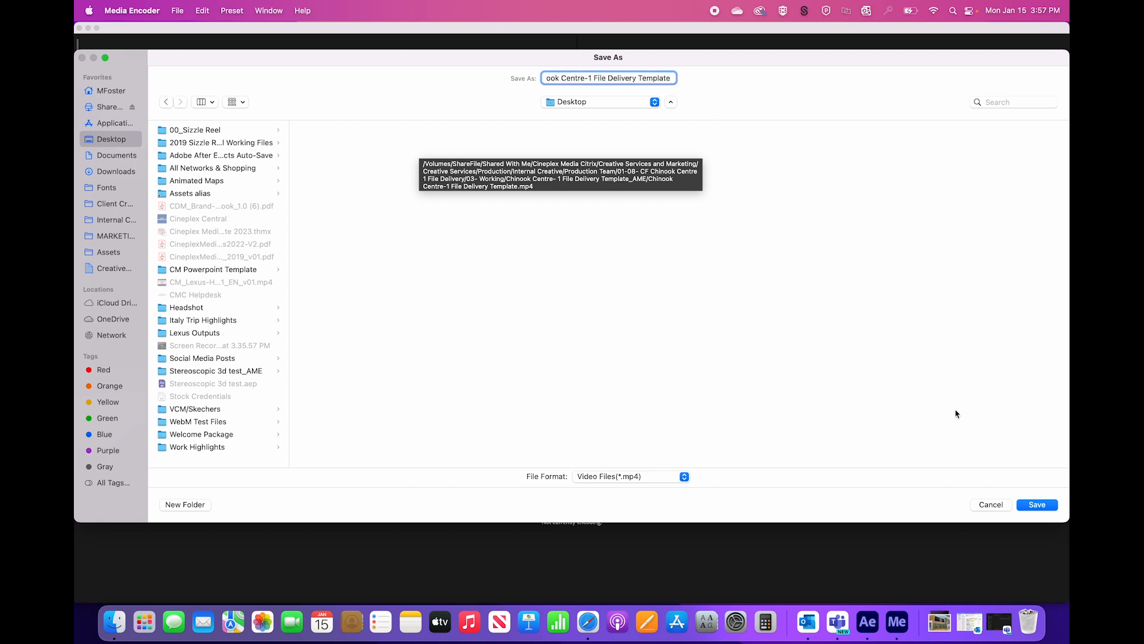
left_click(1040, 505)
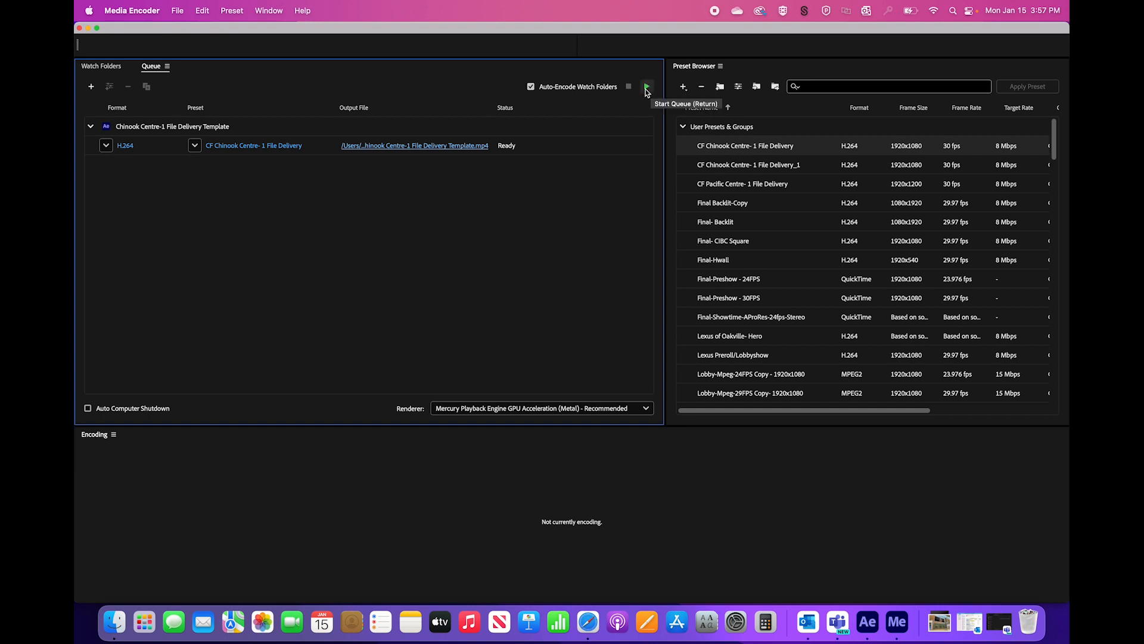
left_click(648, 87)
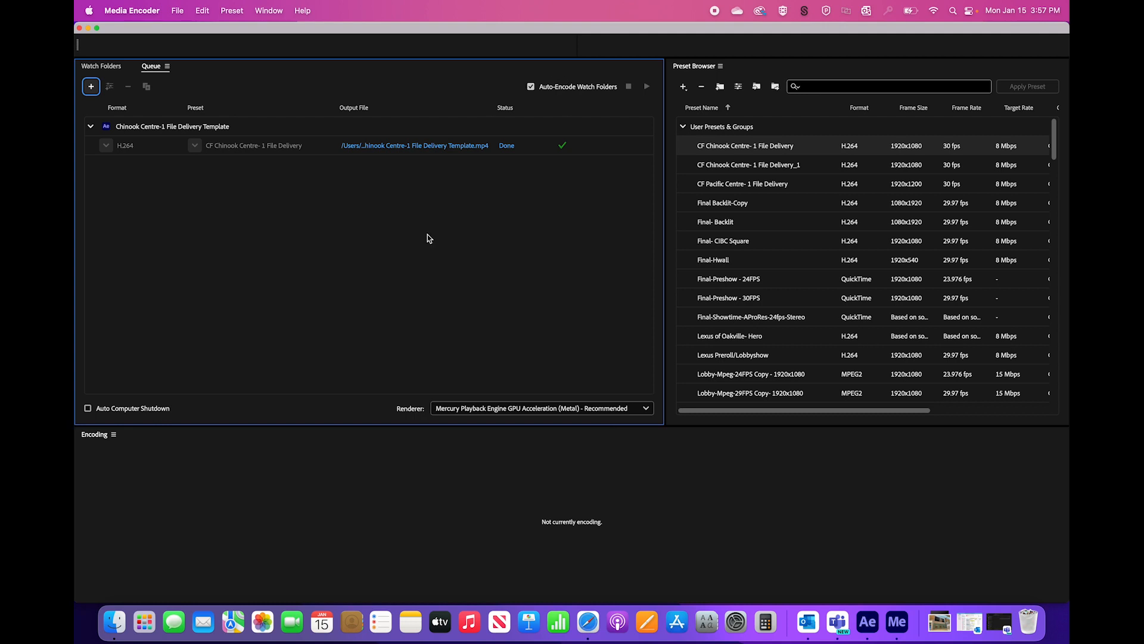
Step: Switch to Finder and play a preview of the rendered Chinook Centre-1 File Delivery Template.mp4 on the Desktop
left_click(115, 623)
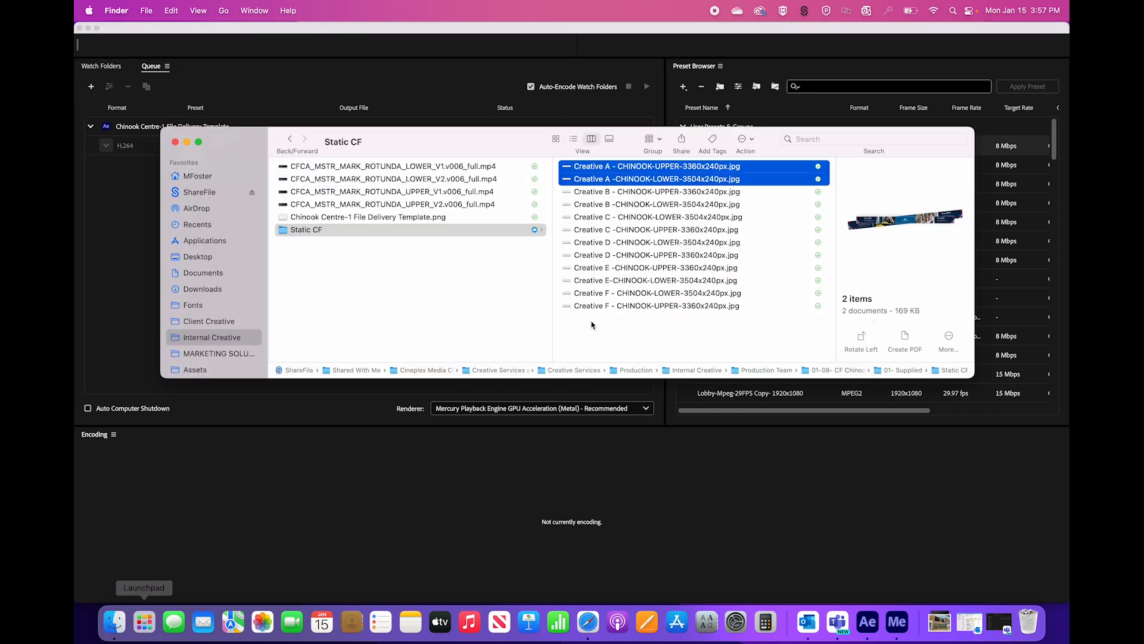
key("super+n")
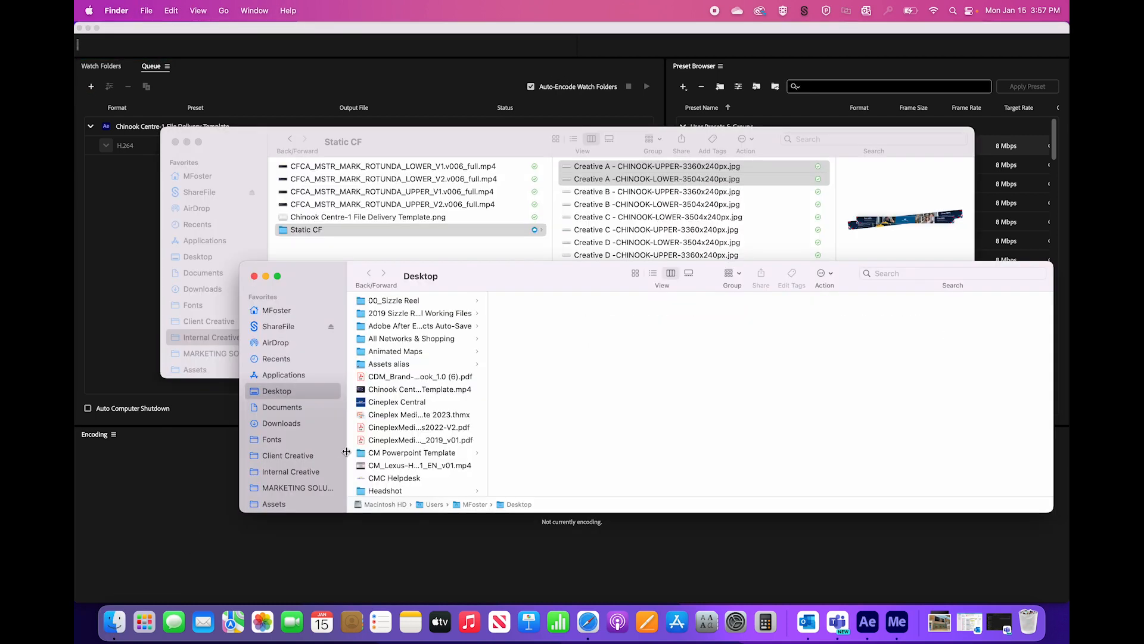
left_click(396, 391)
key("space")
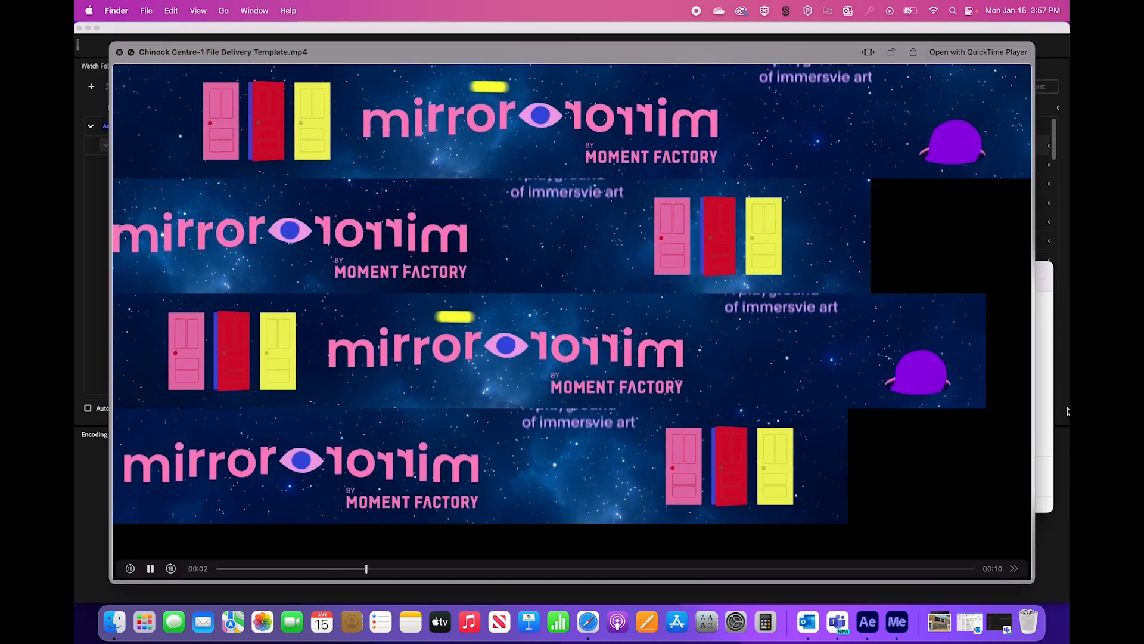
key("space")
key("ctrl+Up")
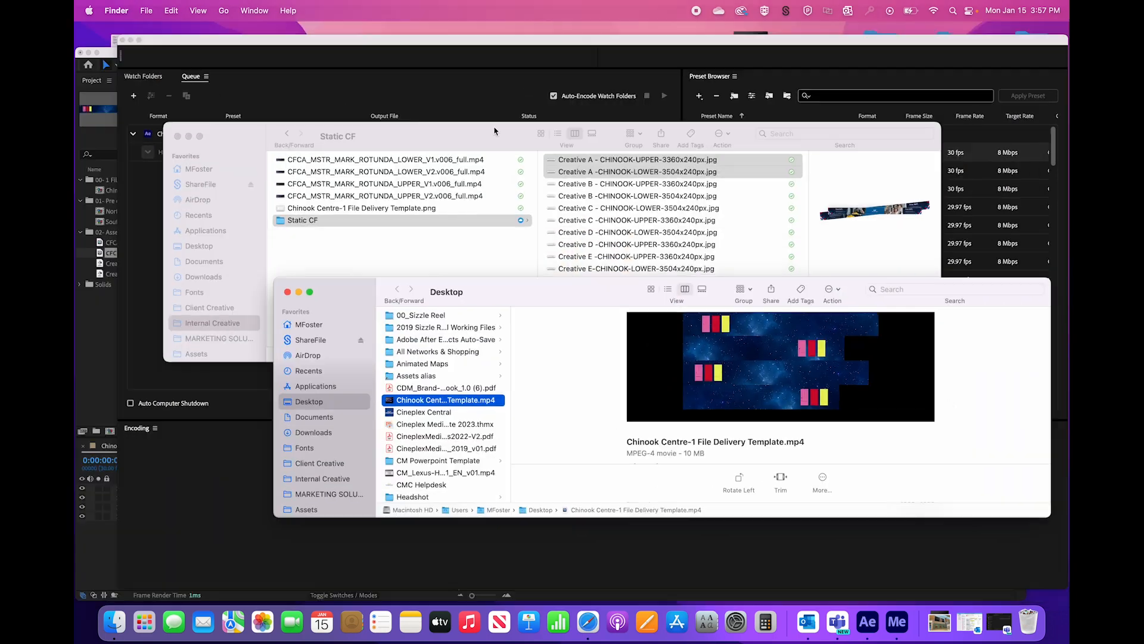
Step: Switch to After Effects, hide the CFCA video layers in the North Fascia 240x3504 and South Fascia 240x3360 pre-compositions, and reopen the template composition
left_click(399, 406)
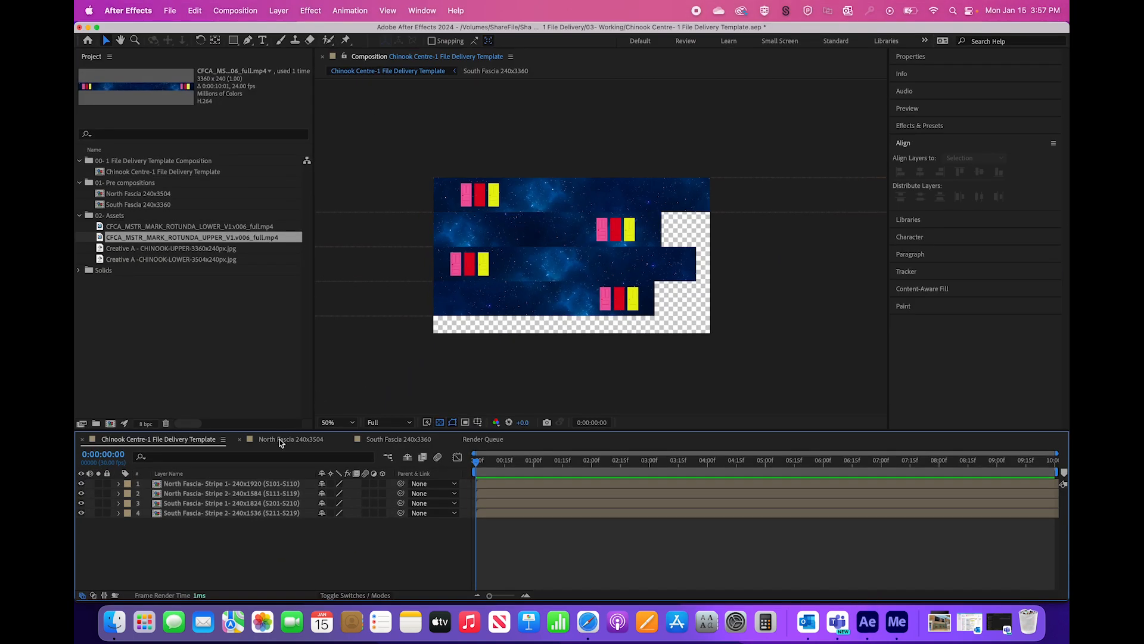
left_click(280, 439)
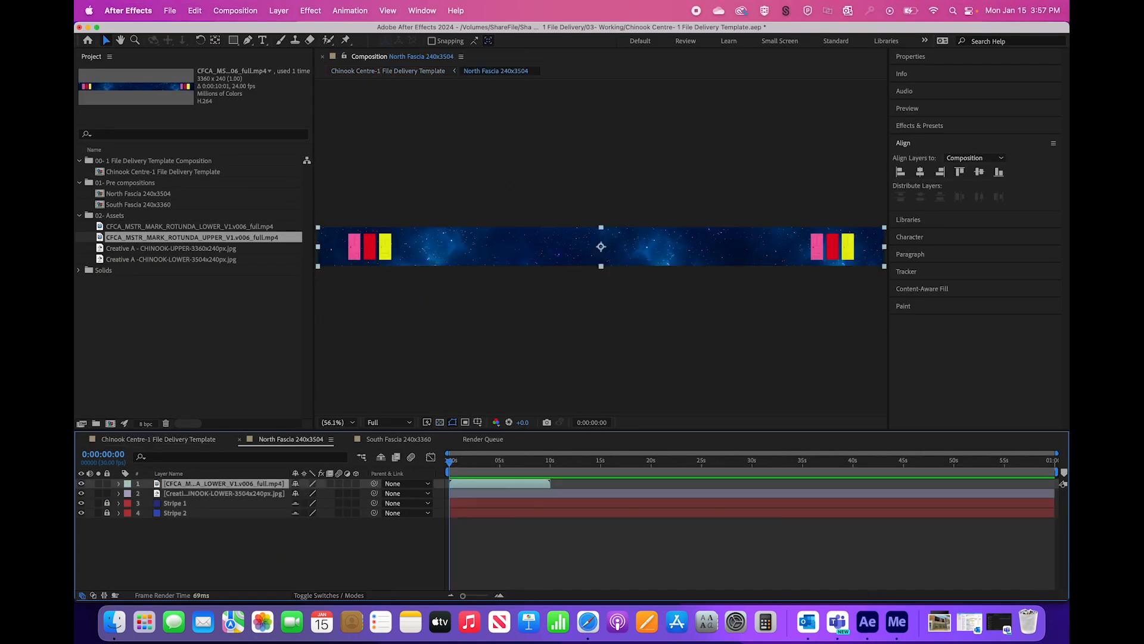
left_click(82, 484)
left_click(398, 439)
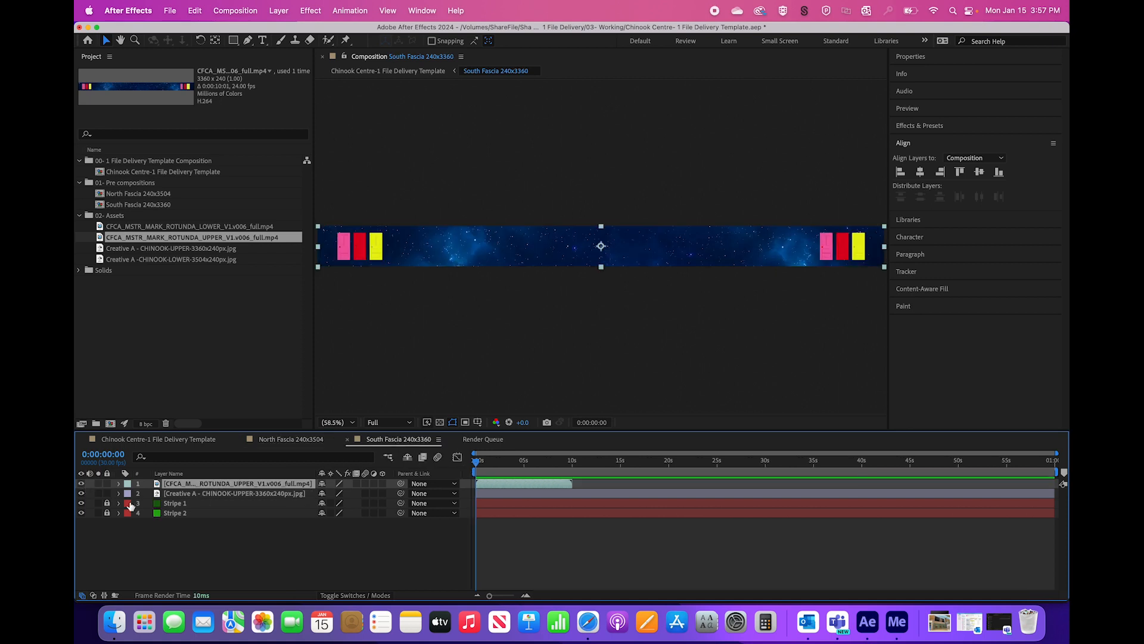
left_click(82, 484)
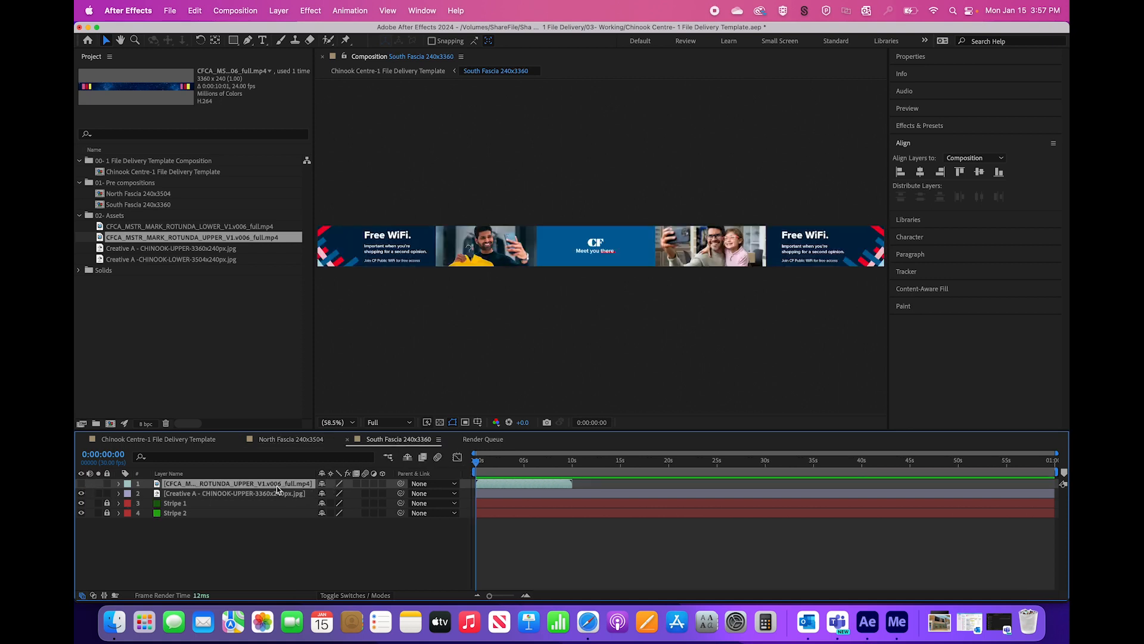
left_click(150, 440)
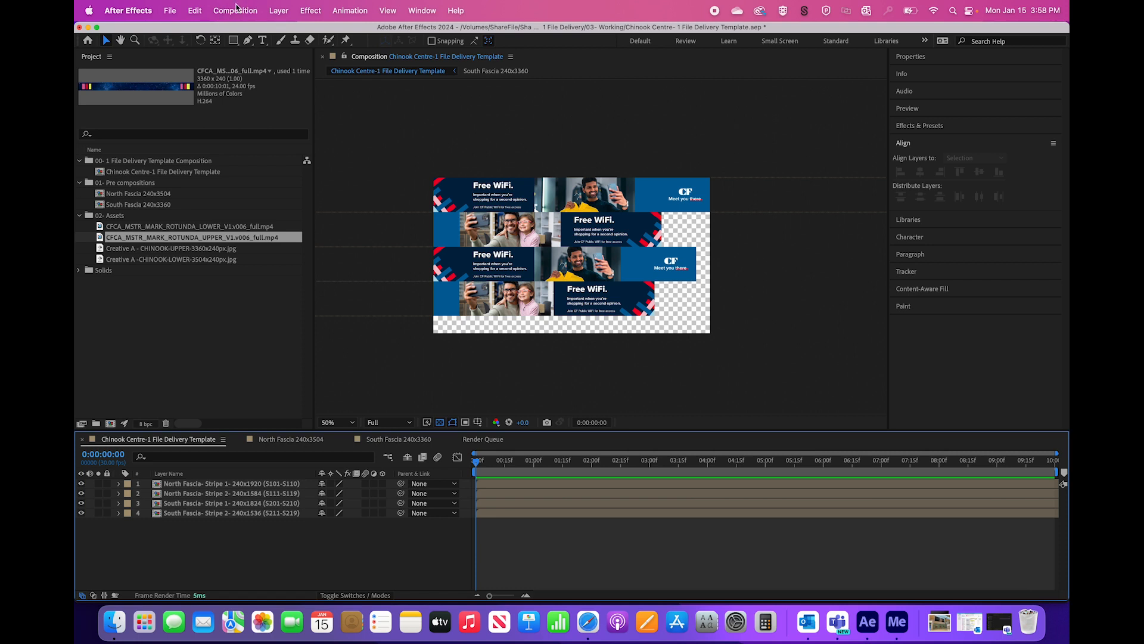
Step: Save the template composition's current frame as a file to the Desktop, keeping the suggested Chinook Centre-1 File Delivery Template name
left_click(241, 12)
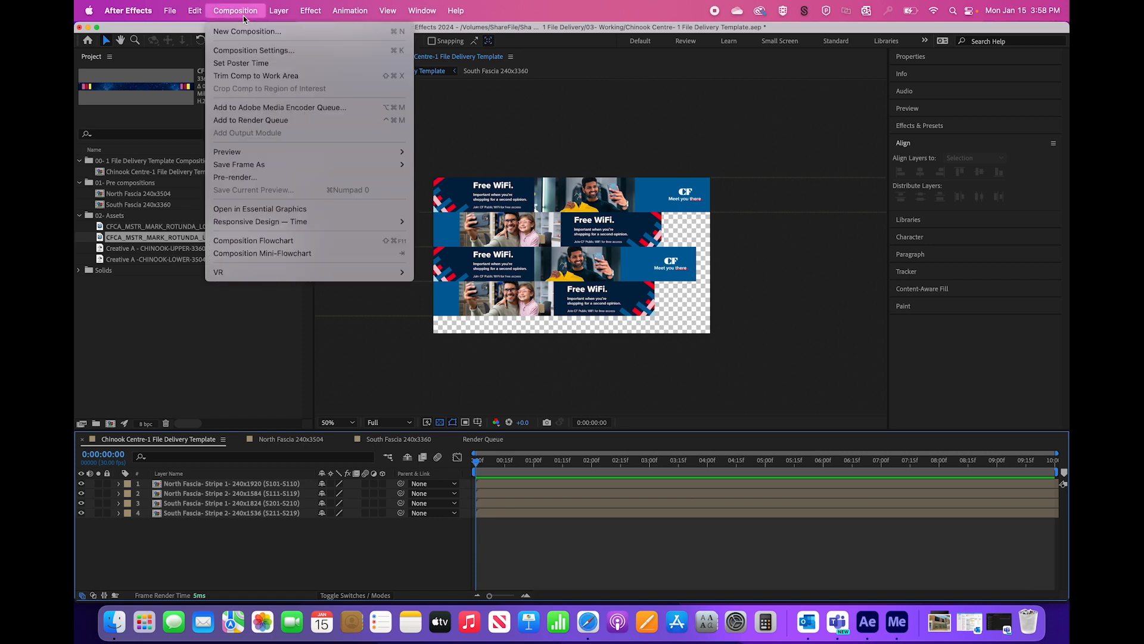
mouse_move(248, 165)
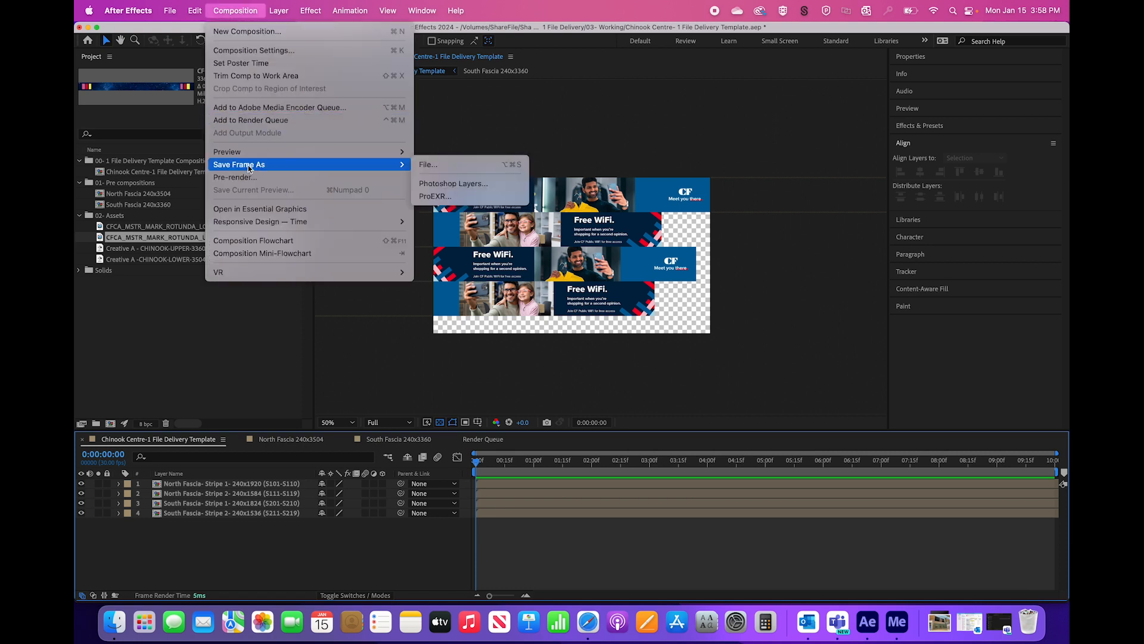
left_click(472, 167)
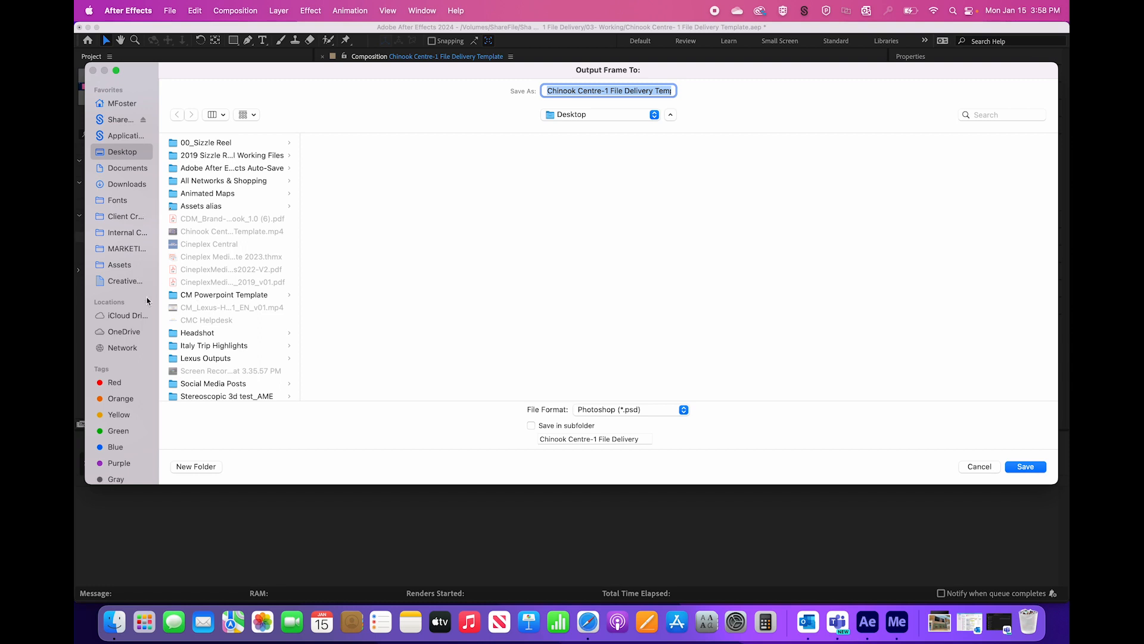
left_click(1013, 468)
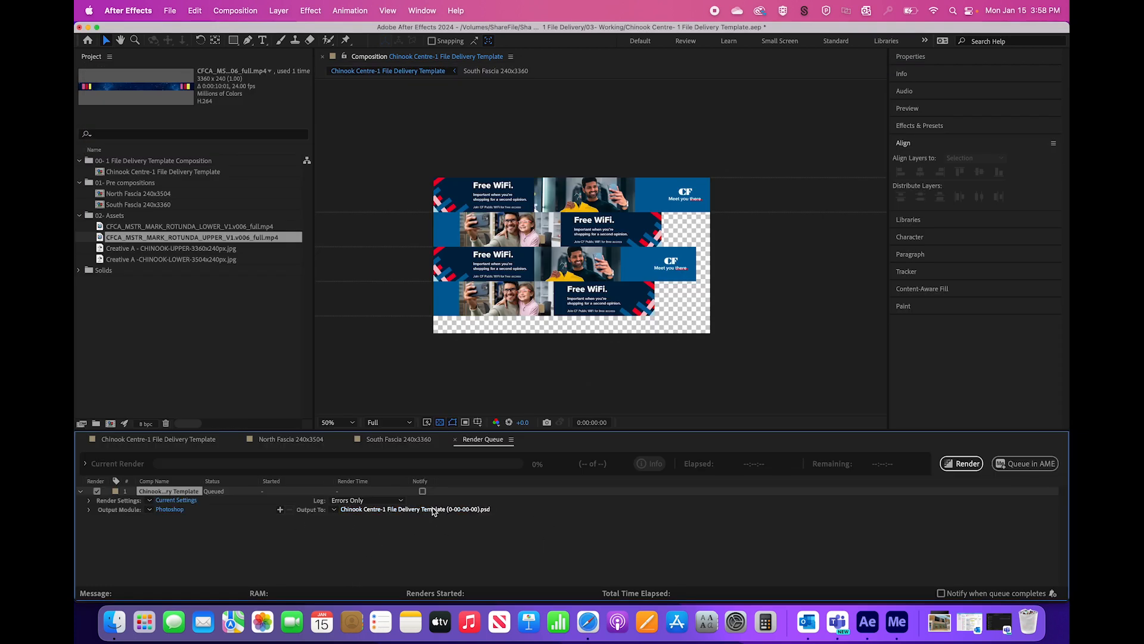
Step: Set the queued frame's output module format to PNG Sequence and keep its channels at RGB + Alpha
left_click(167, 512)
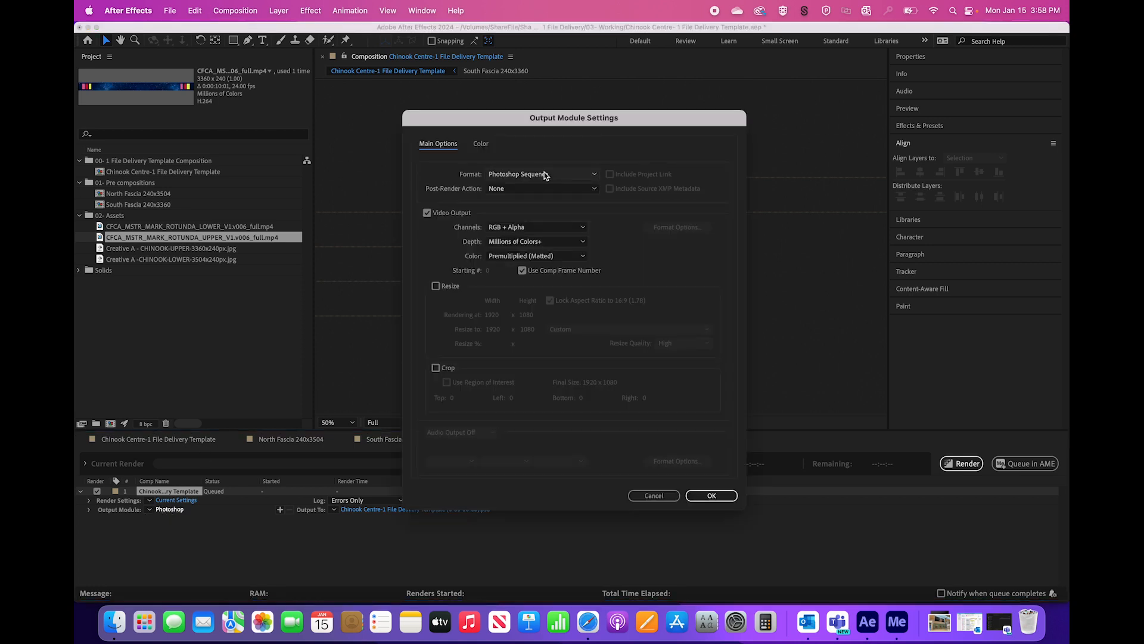
left_click(660, 495)
left_click(532, 176)
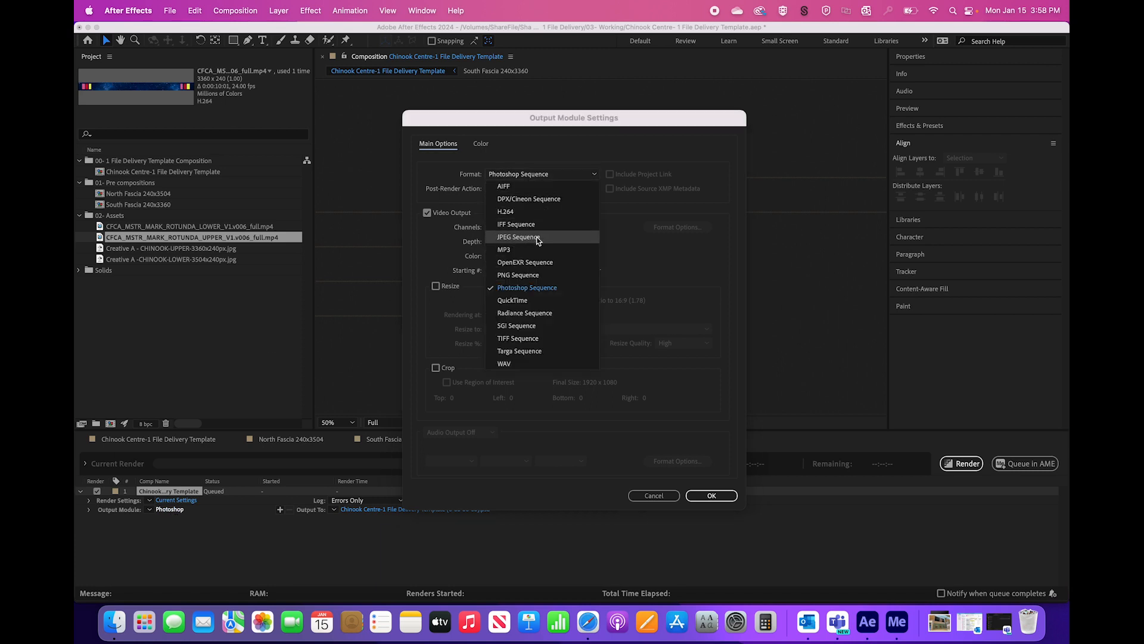
left_click(522, 276)
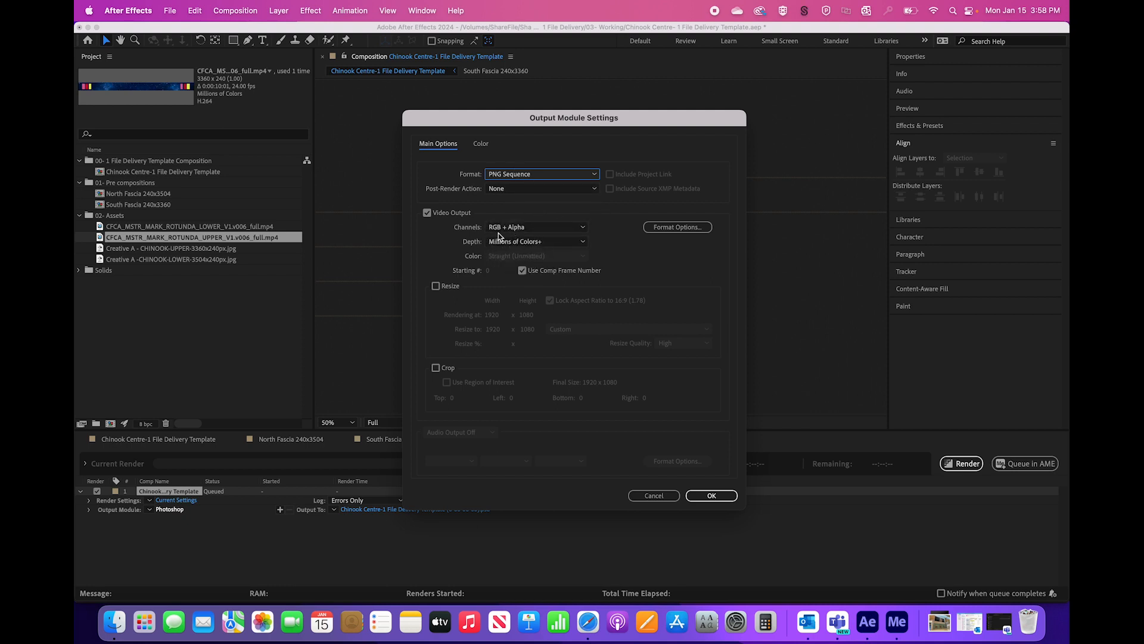
left_click(514, 228)
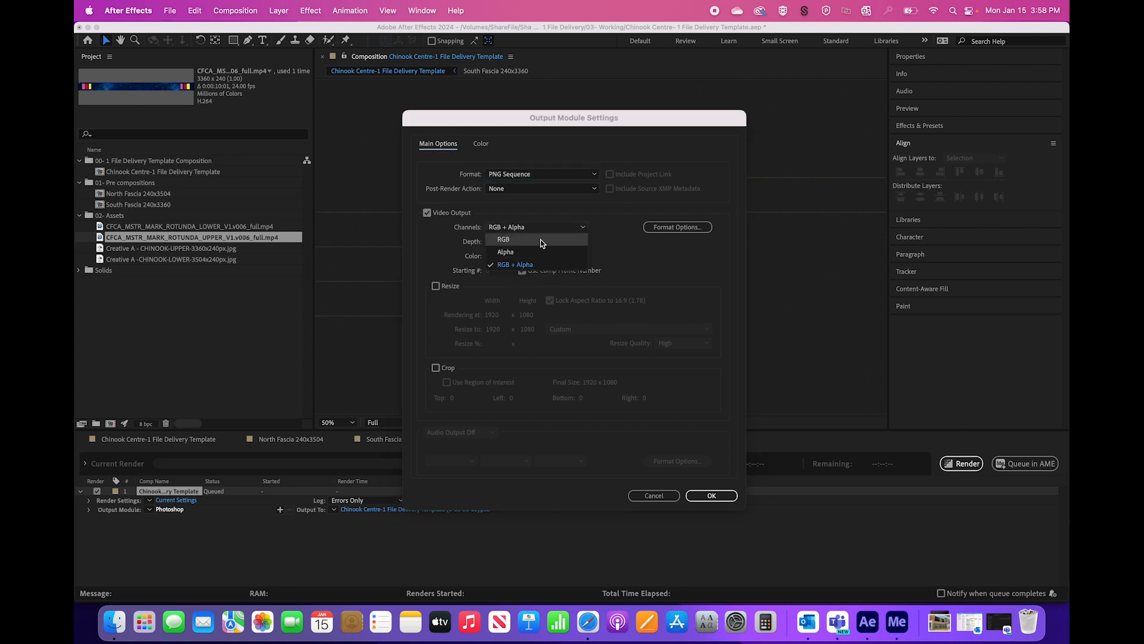
left_click(563, 206)
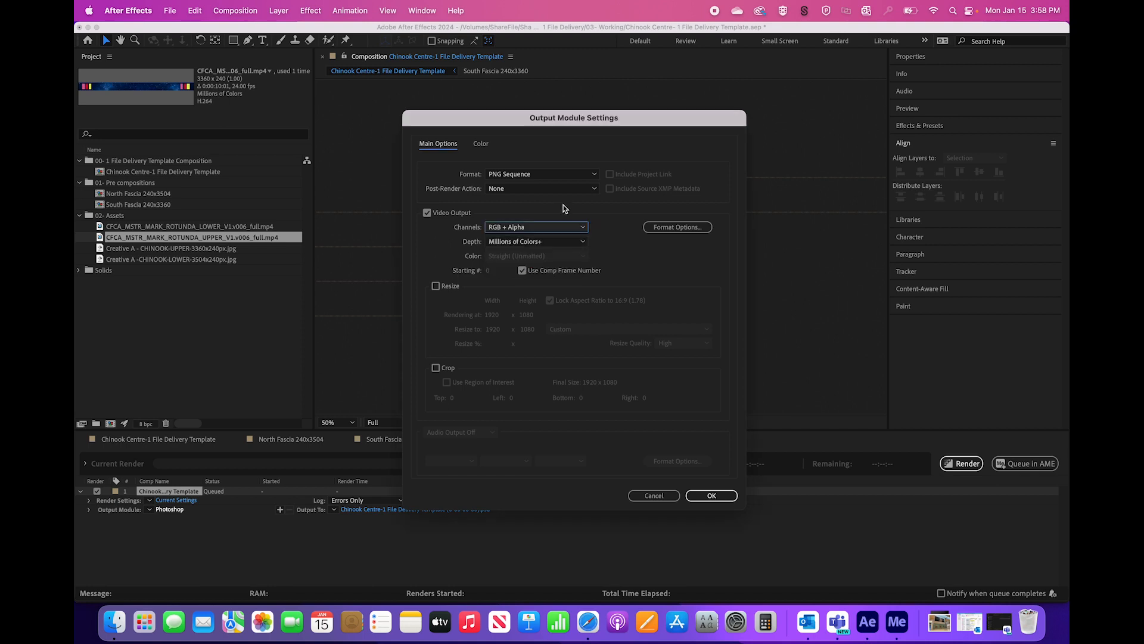
Step: Try JPEG Sequence as the output format and check its channel options
left_click(533, 172)
left_click(528, 234)
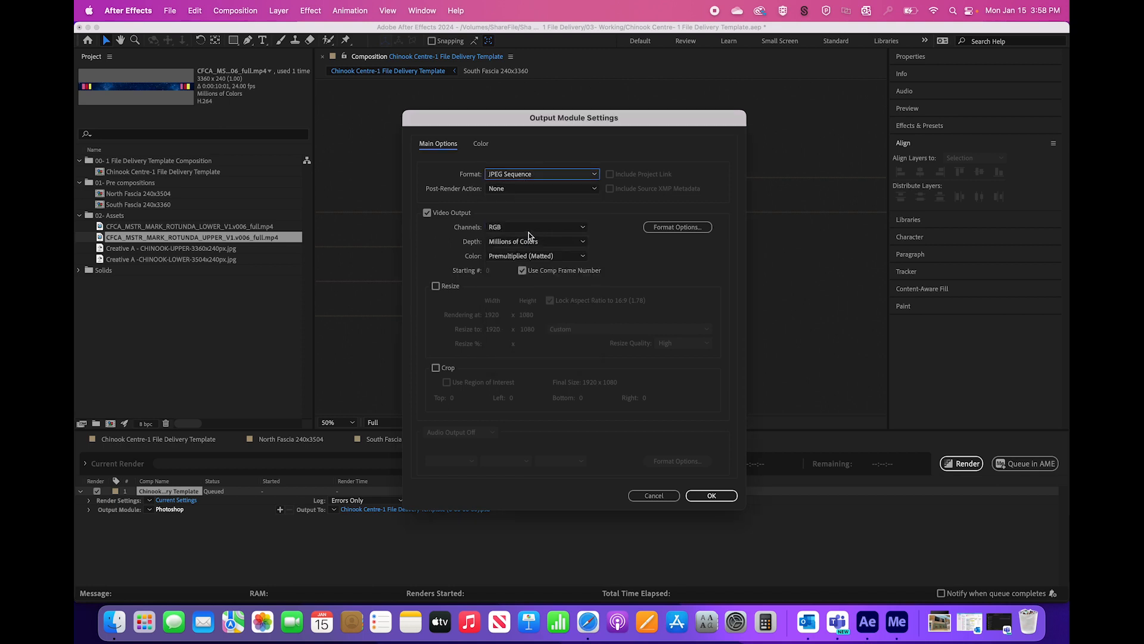
left_click(536, 227)
left_click(603, 225)
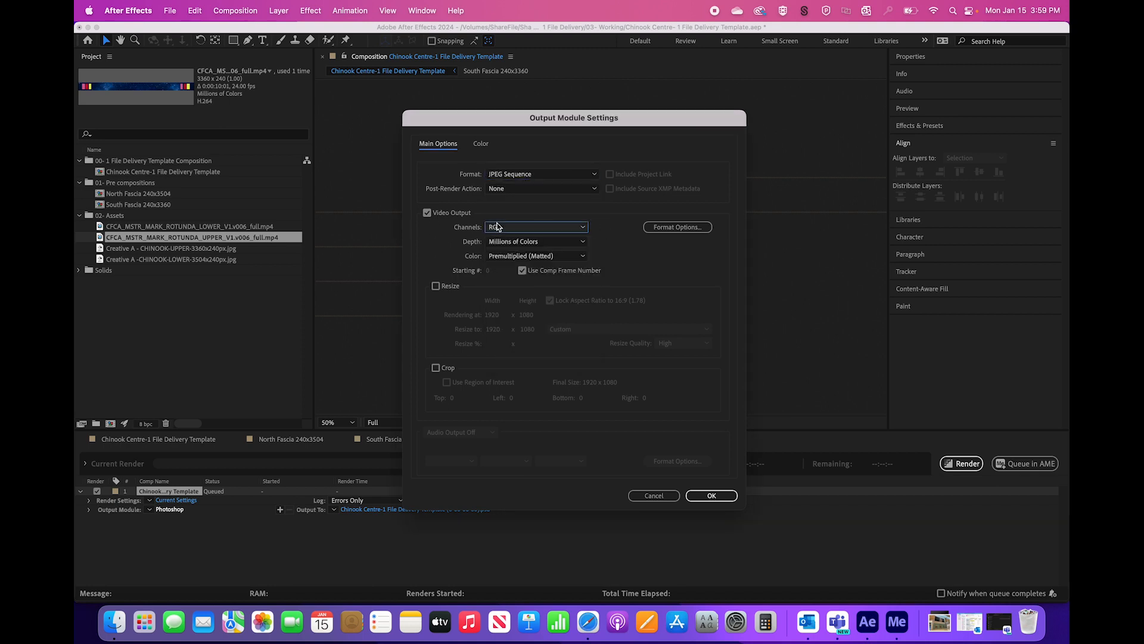
Step: Set the output format to PNG Sequence with RGB + Alpha channels, accept the output module settings, and render the frame
left_click(578, 180)
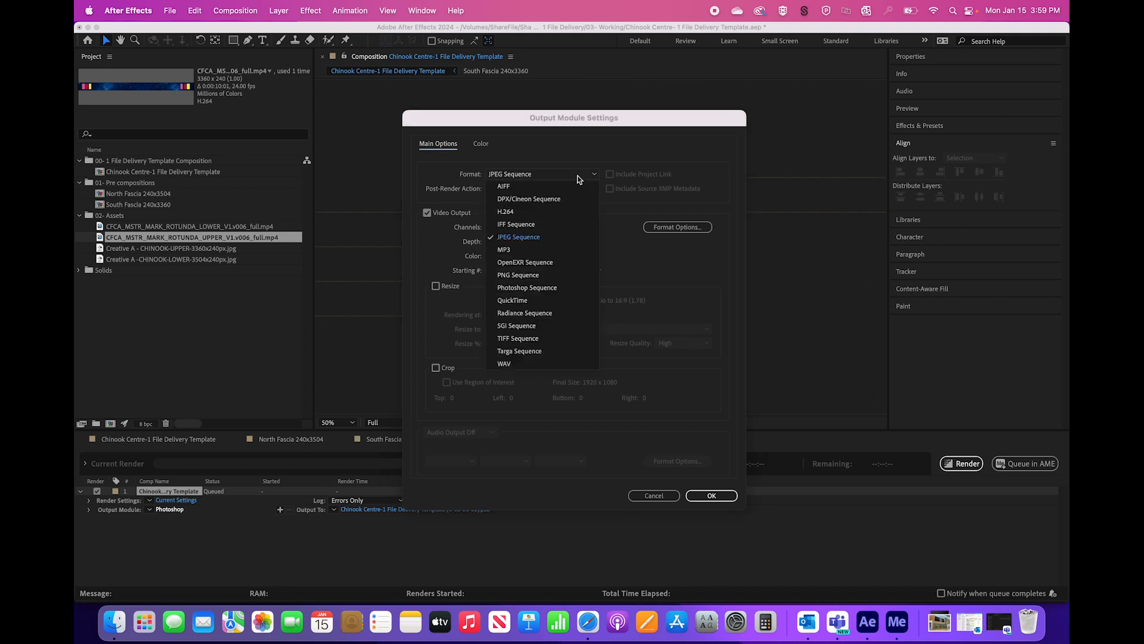
left_click(520, 275)
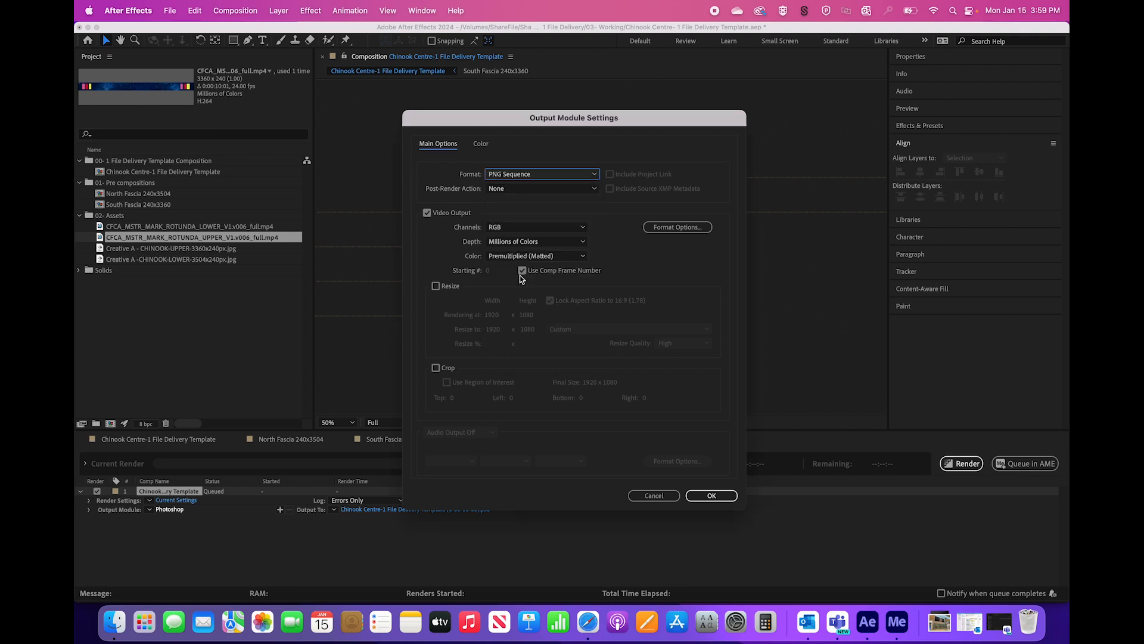
left_click(557, 227)
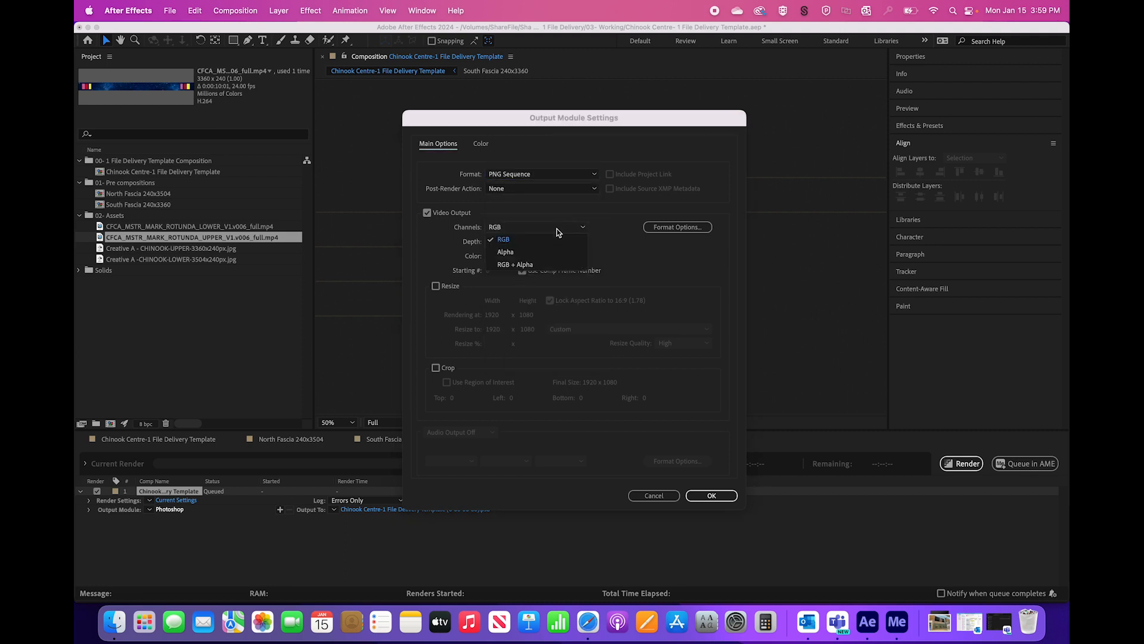
left_click(512, 265)
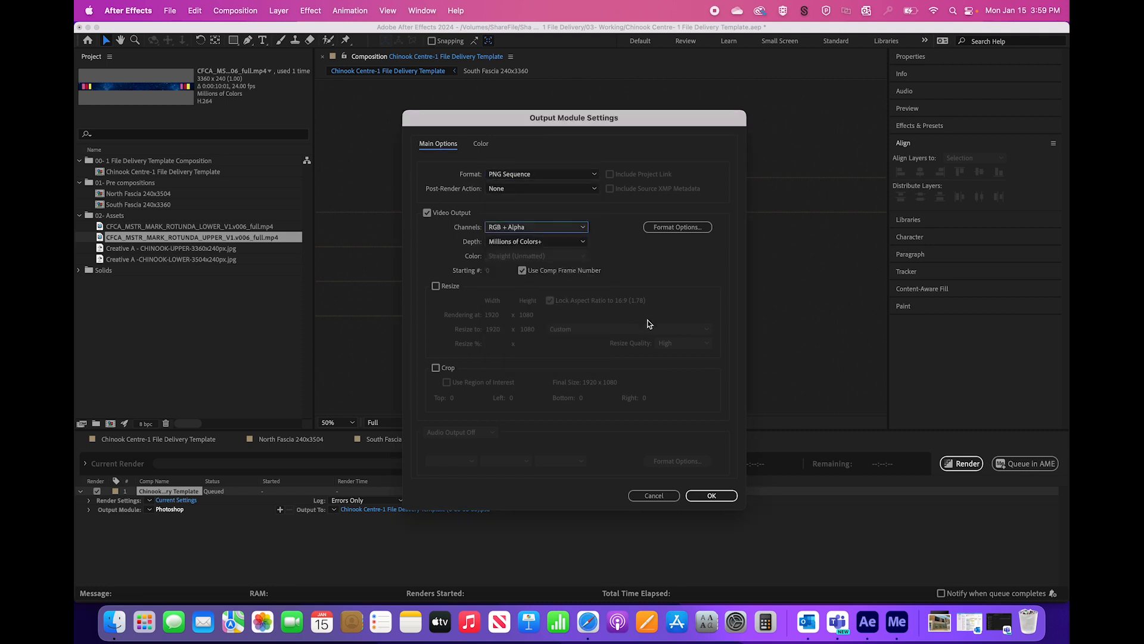
left_click(706, 497)
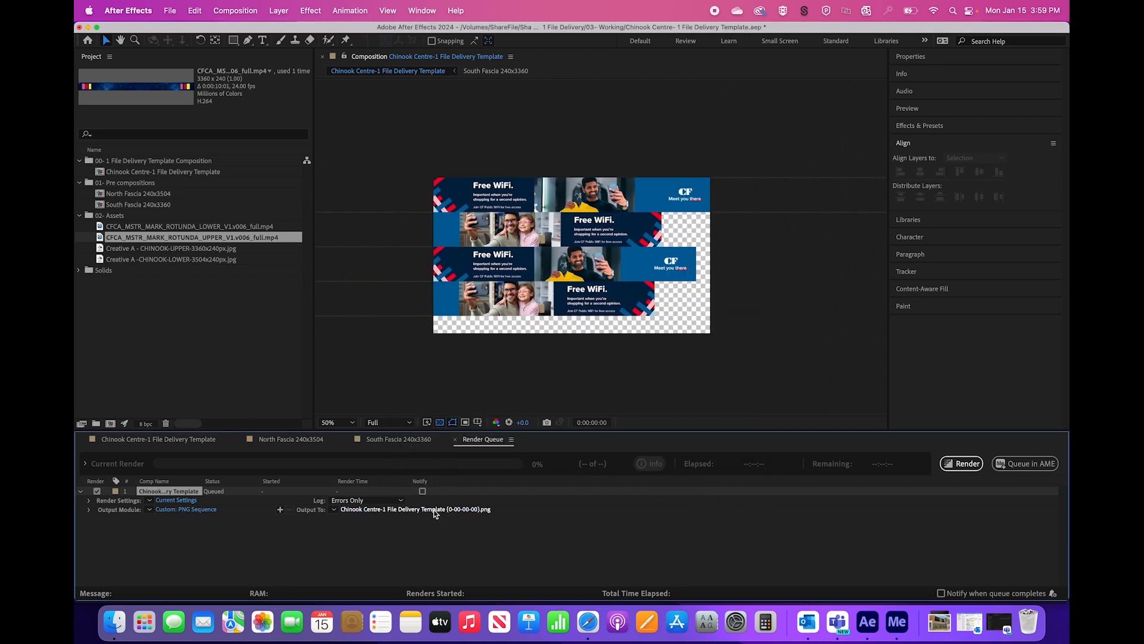
left_click(976, 464)
Step: Switch to Finder and preview the exported template PNG and MP4 files on the Desktop
left_click(115, 622)
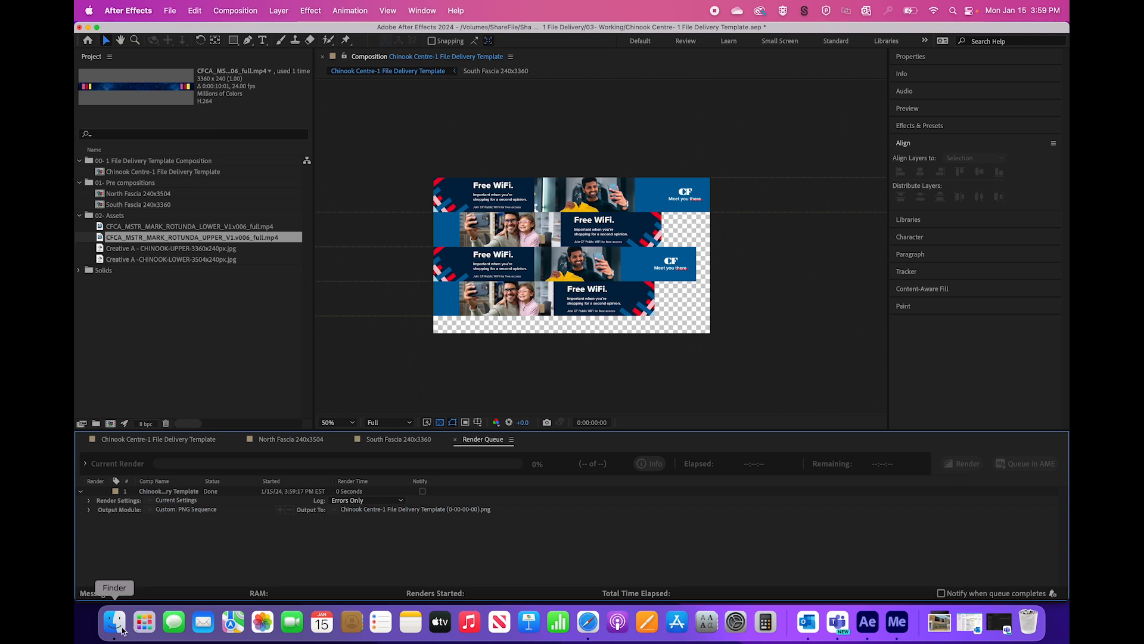
left_click(417, 389)
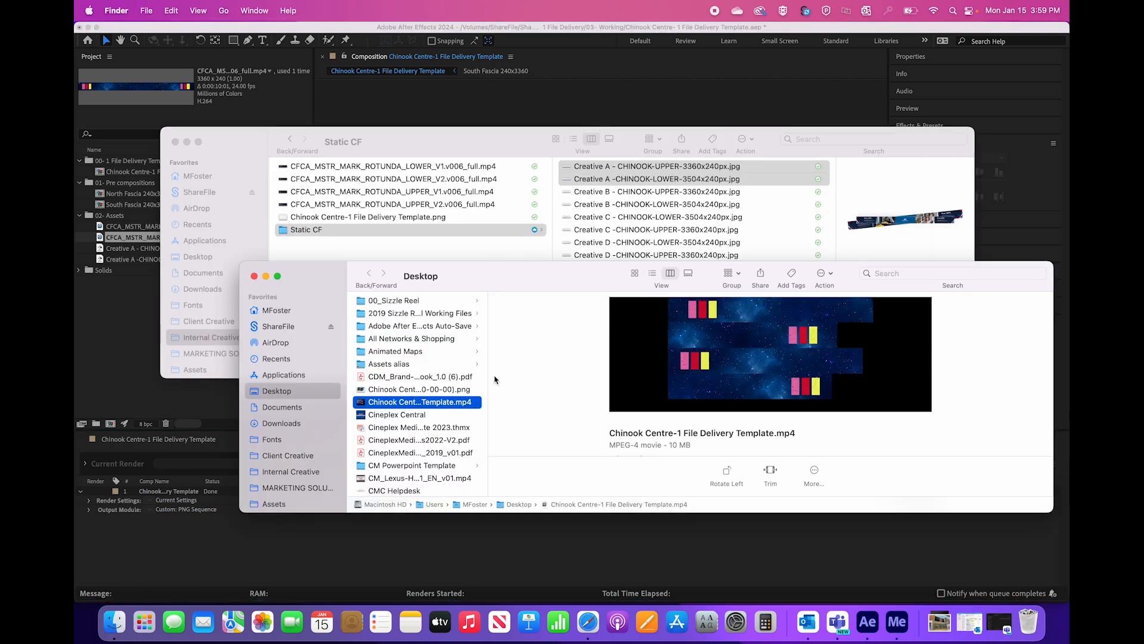
key("space")
key("Down")
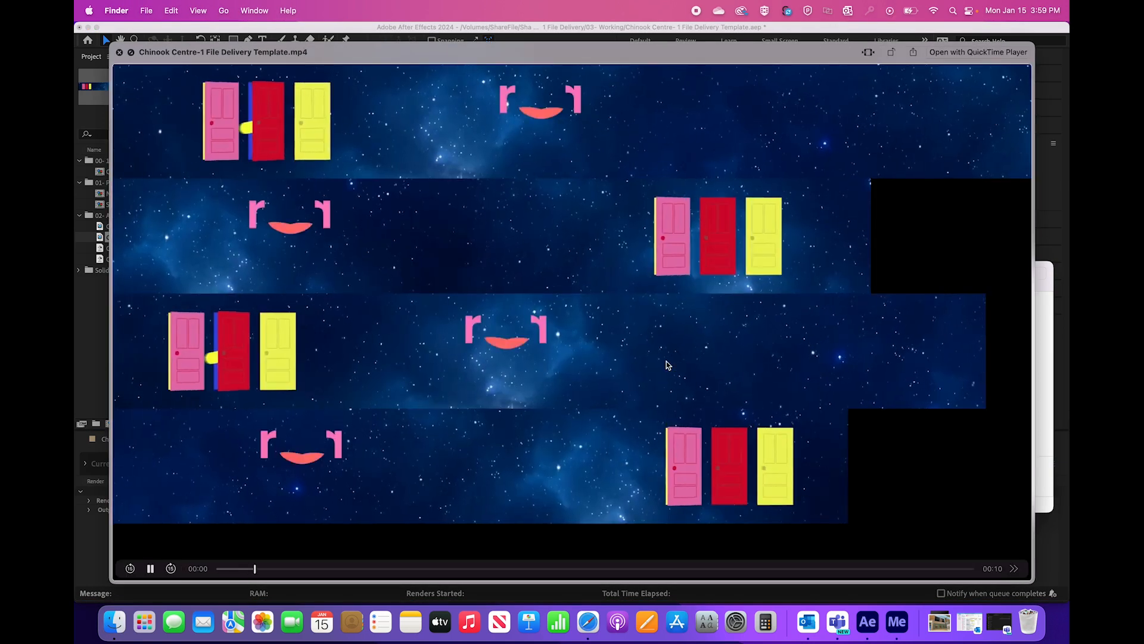
key("Up")
key("Down")
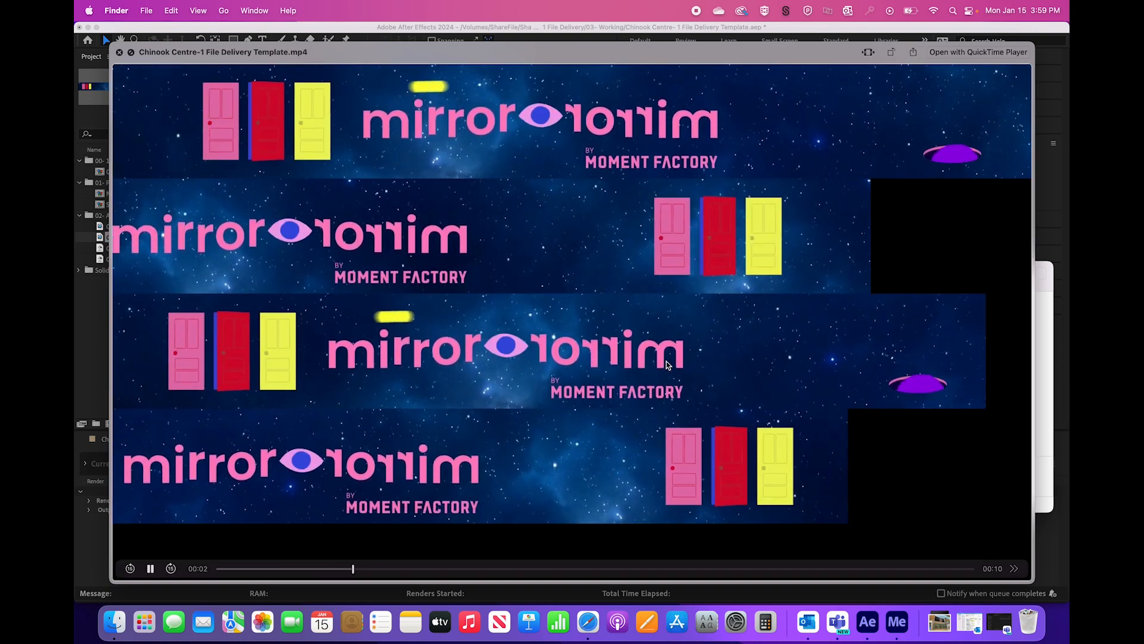
key("space")
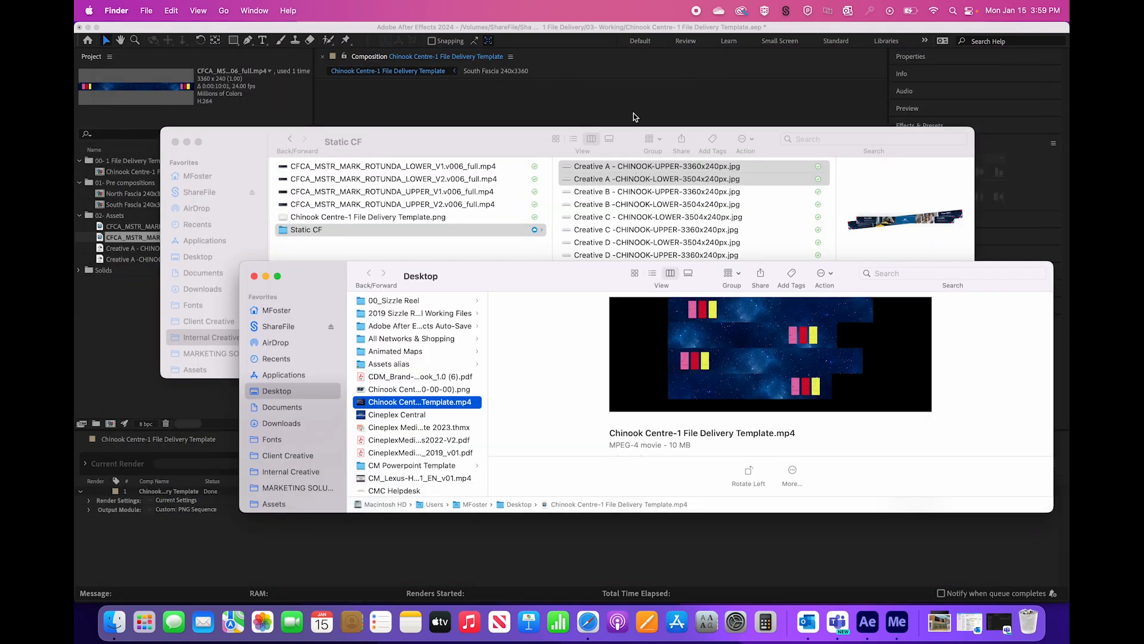
Step: Check the encoding queue in Media Encoder and return to the template composition in After Effects
left_click(667, 96)
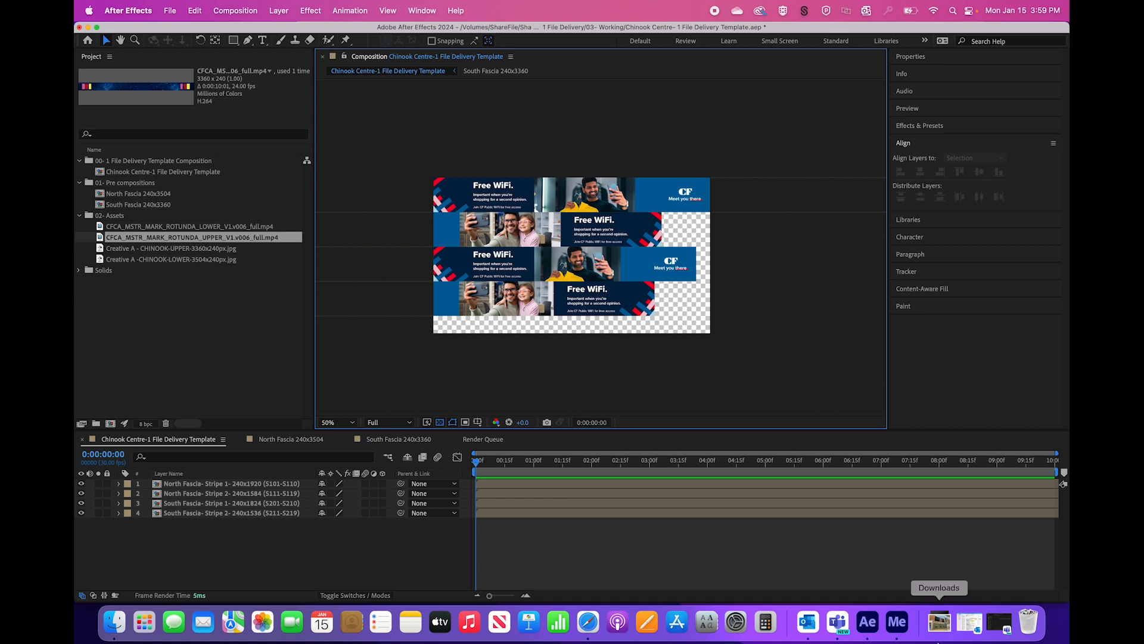
left_click(897, 621)
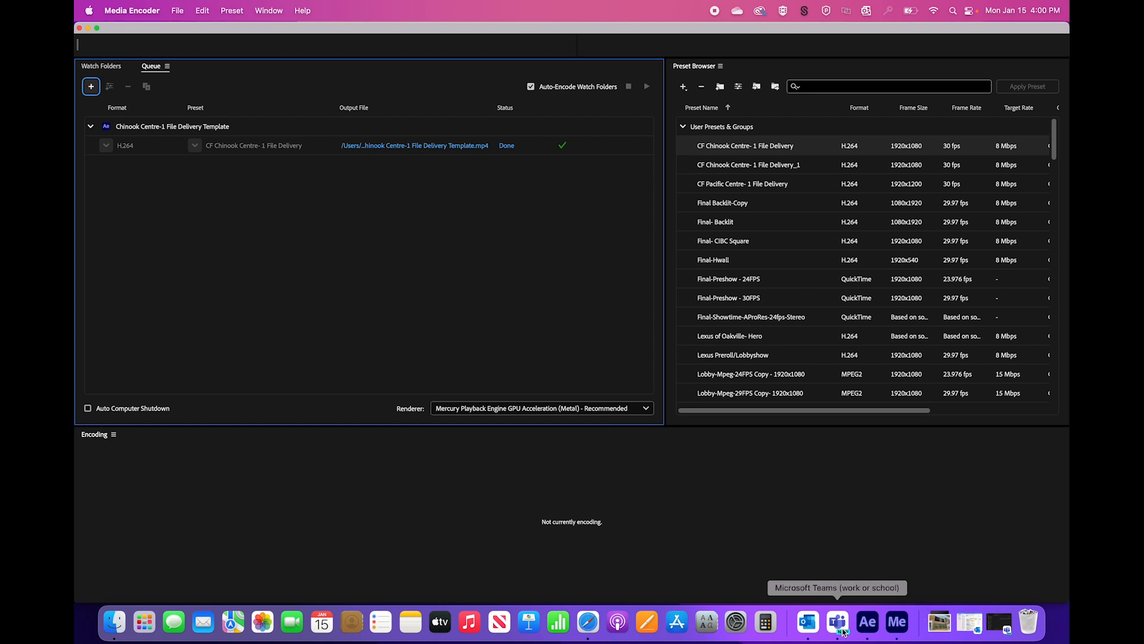
key("super+Tab")
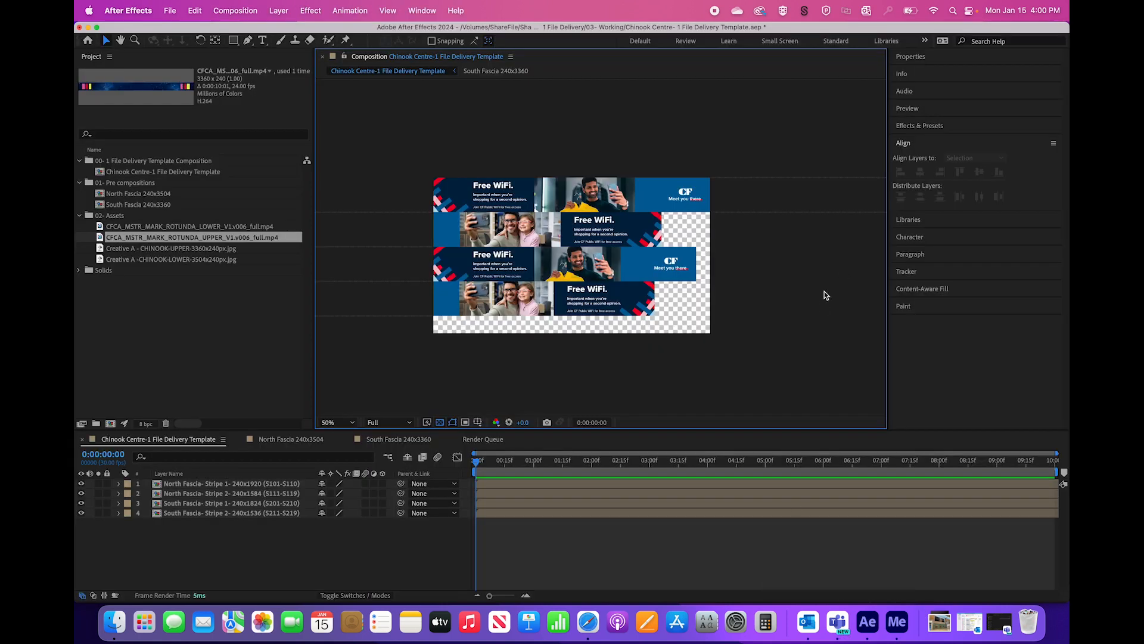